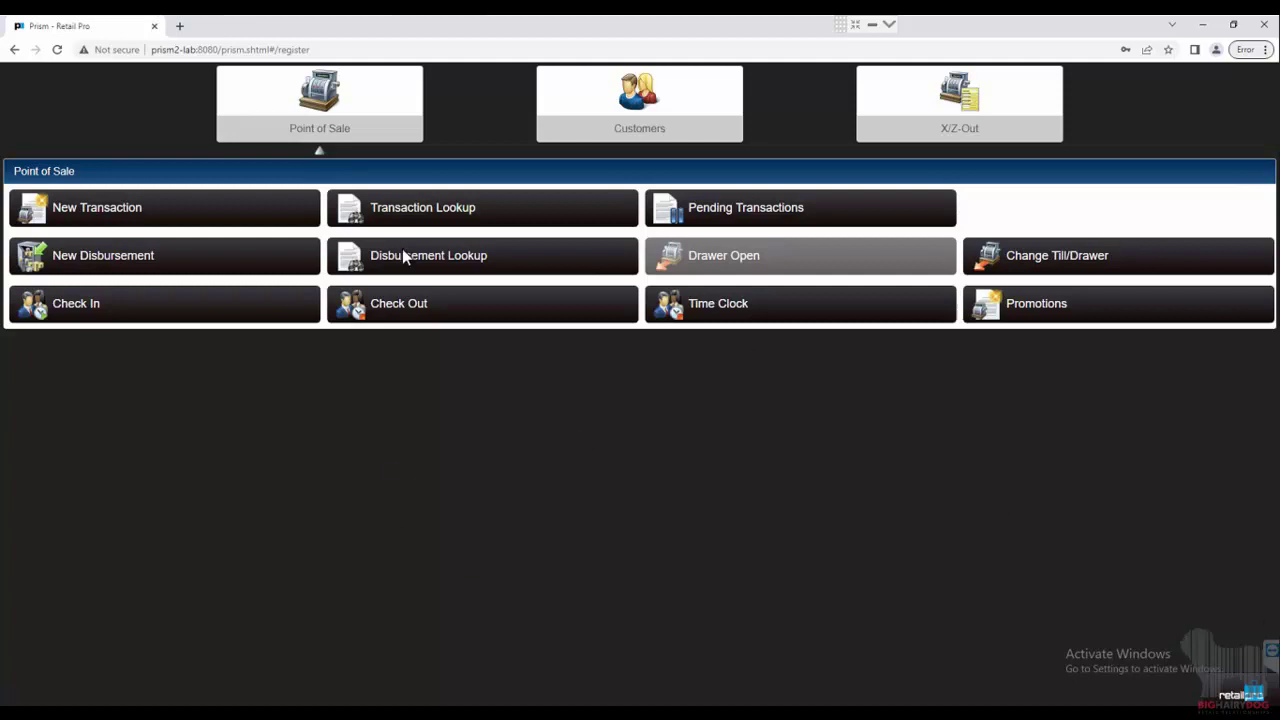
left_click(666, 130)
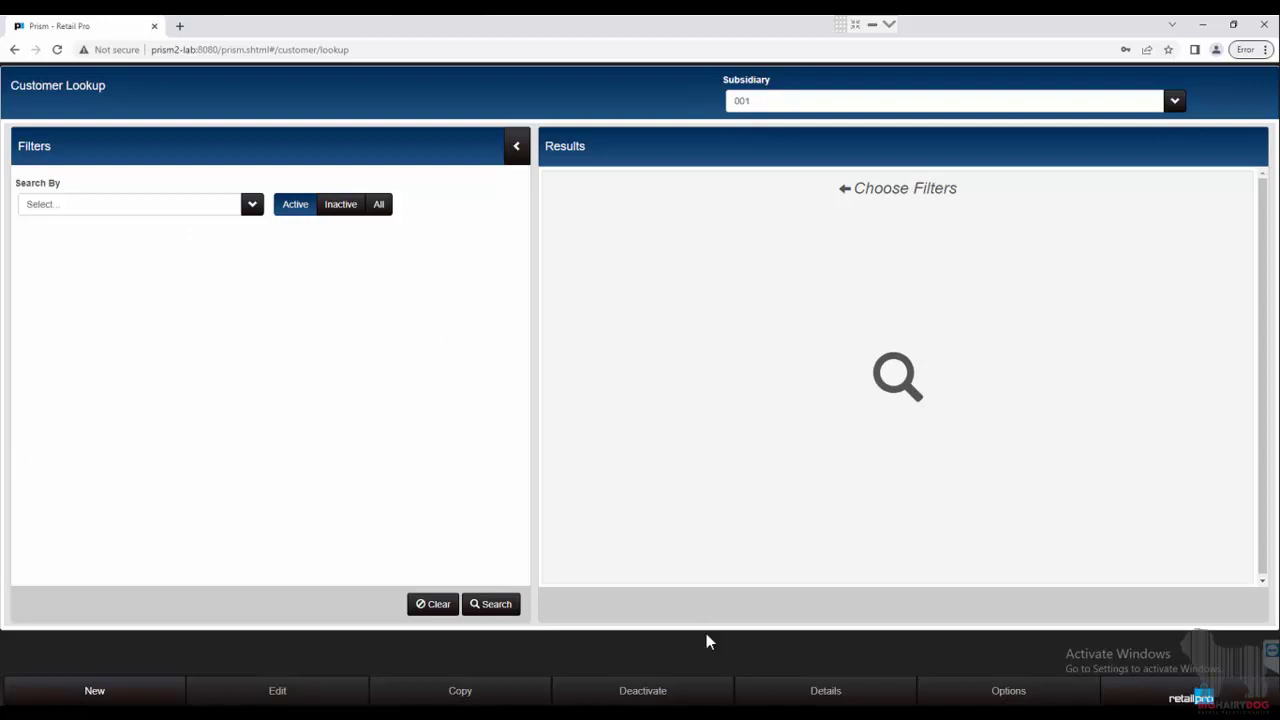
left_click(478, 606)
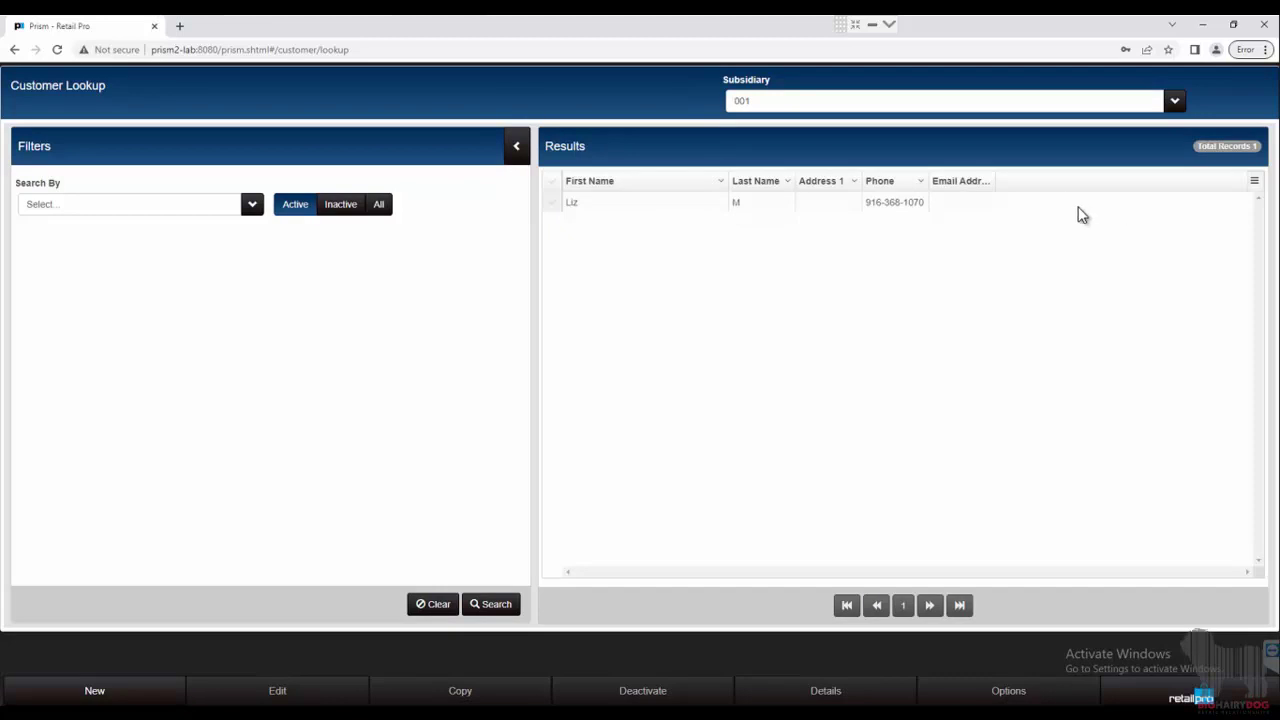
left_click(555, 204)
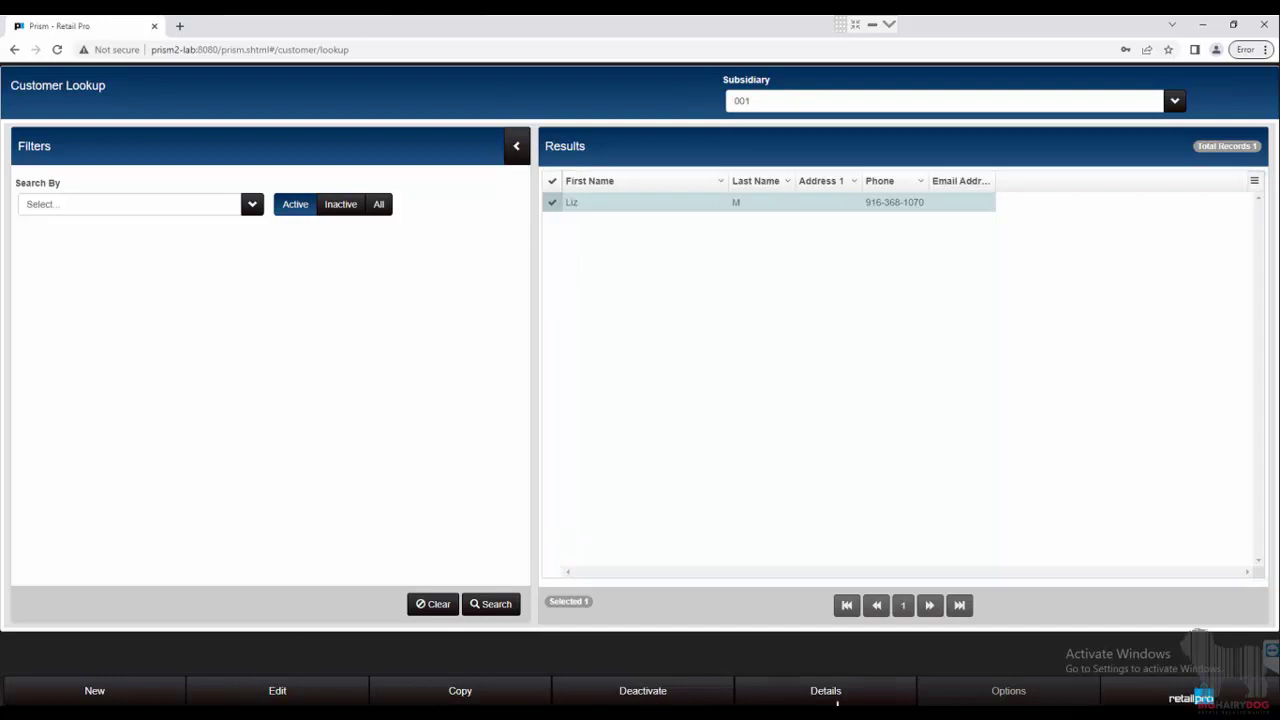
left_click(838, 703)
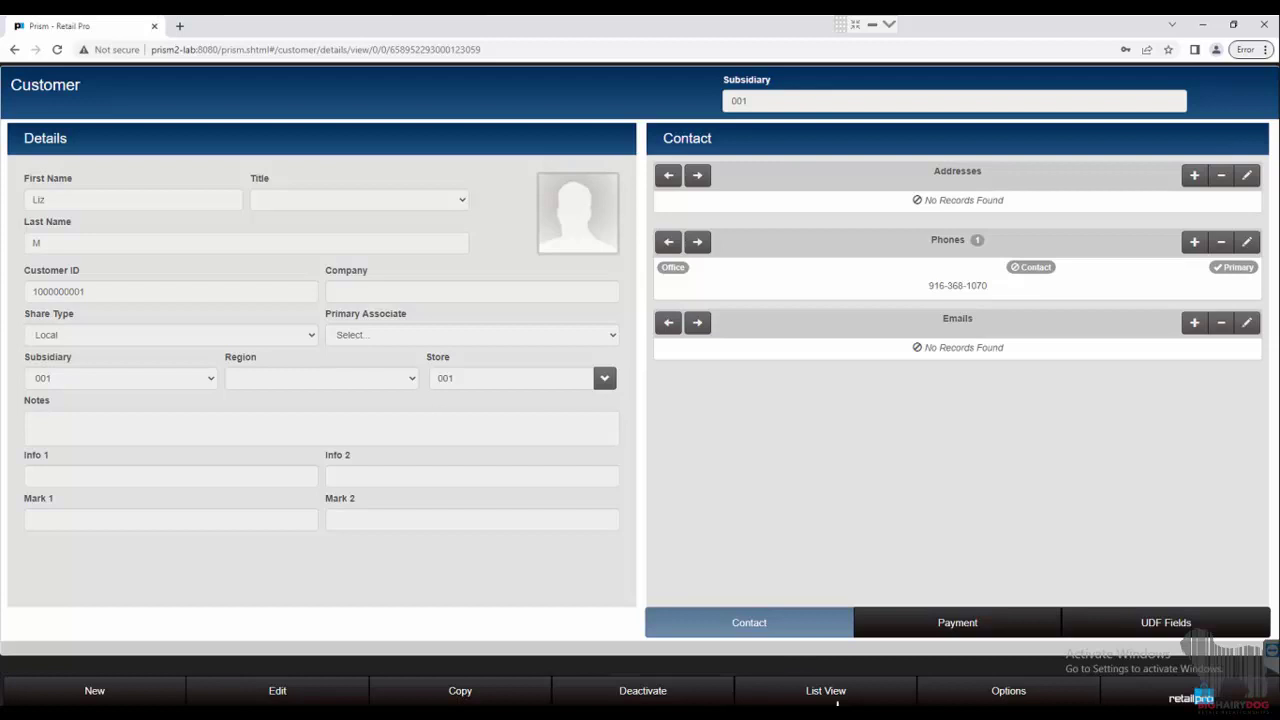
left_click(1220, 692)
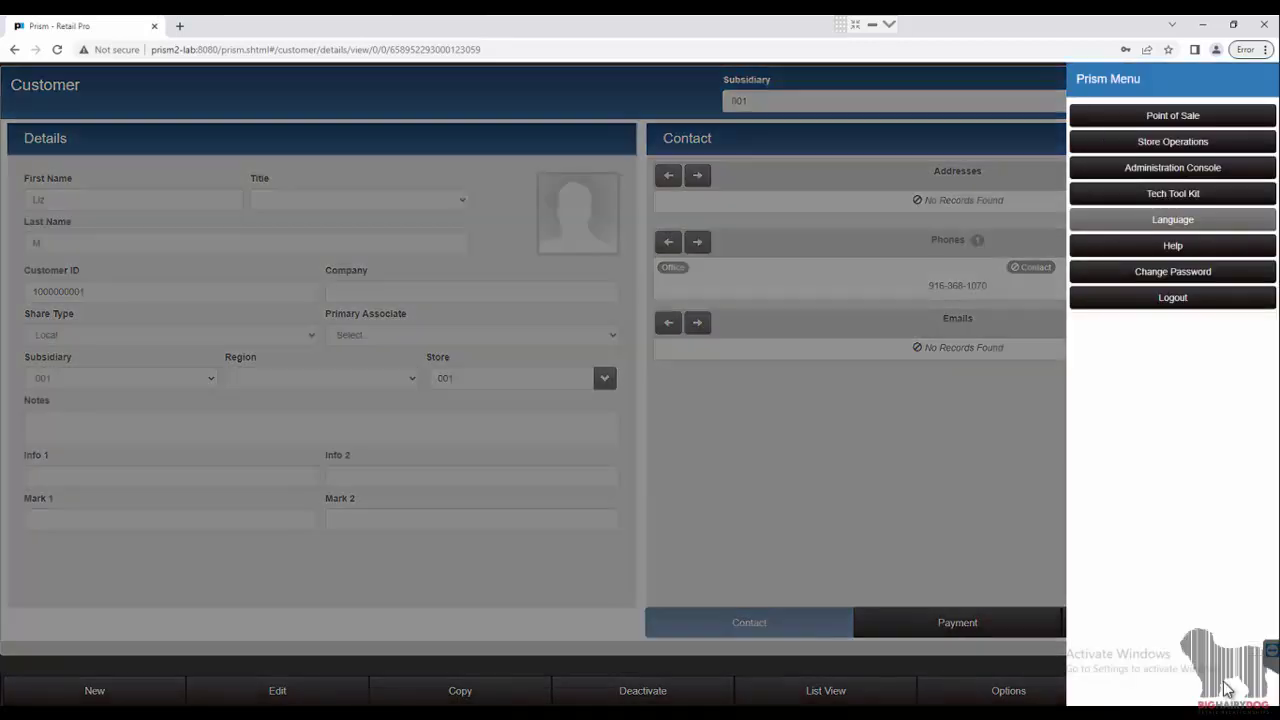
Step: Start a new sale transaction from the register's Point of Sale options
left_click(1175, 123)
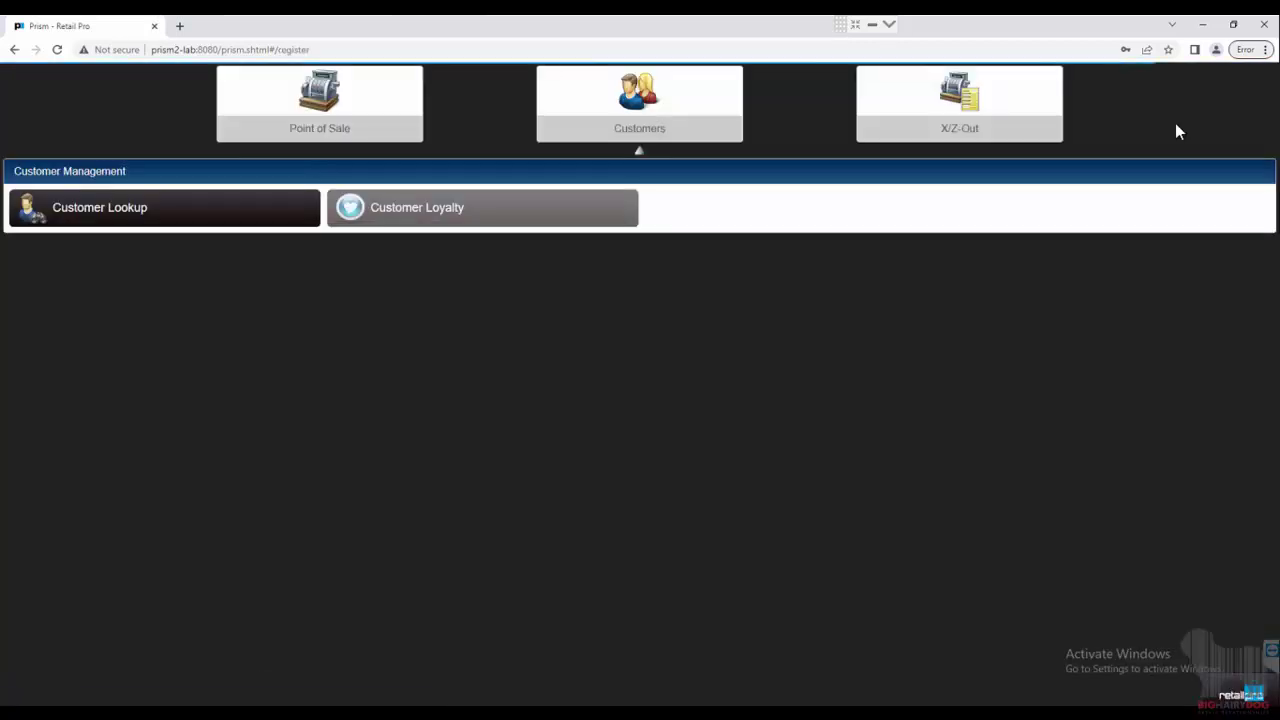
left_click(300, 105)
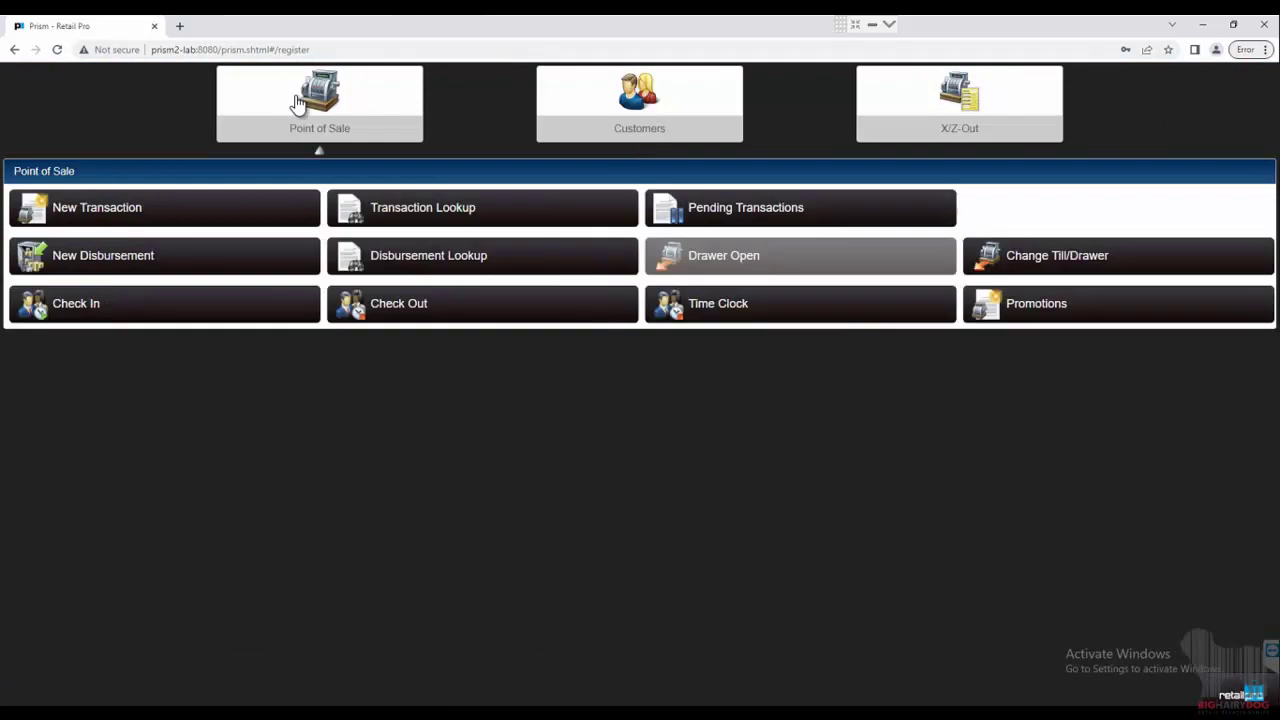
left_click(209, 205)
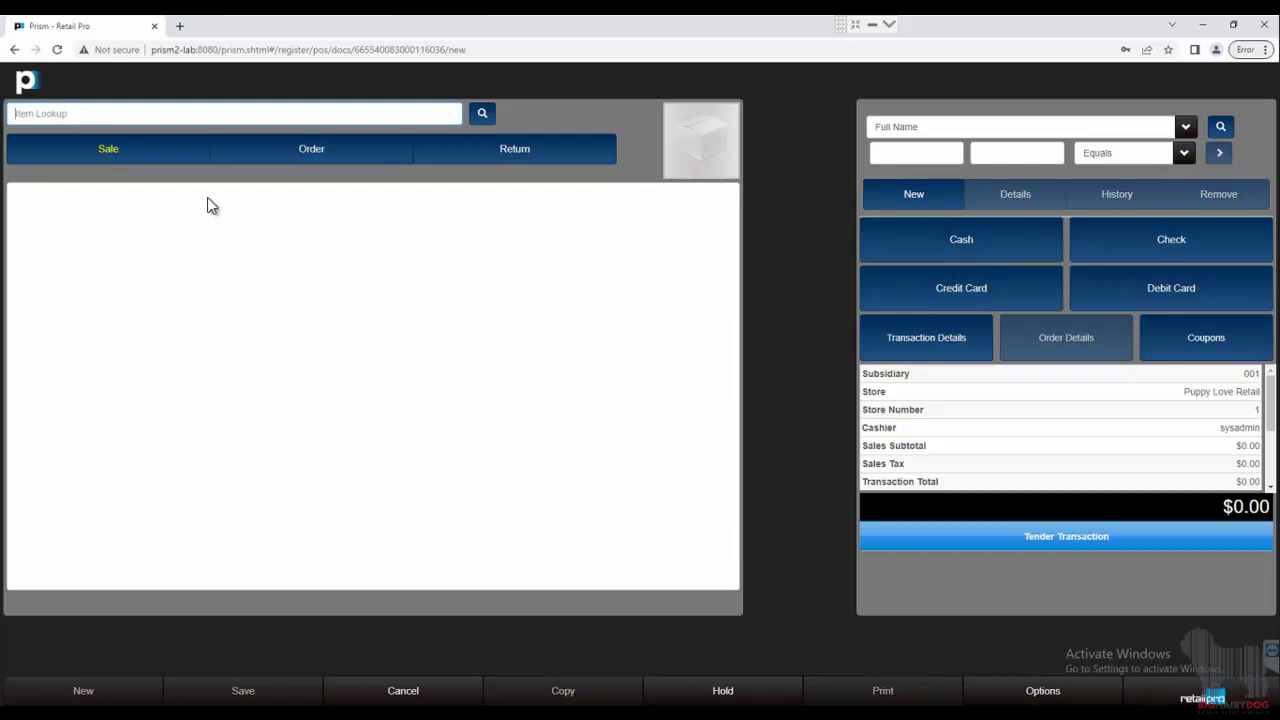
Step: Add the Dress at $15.00 via a wildcard * item lookup, then begin a customer entry for the sale
type("*")
key("Return")
double_click(198, 215)
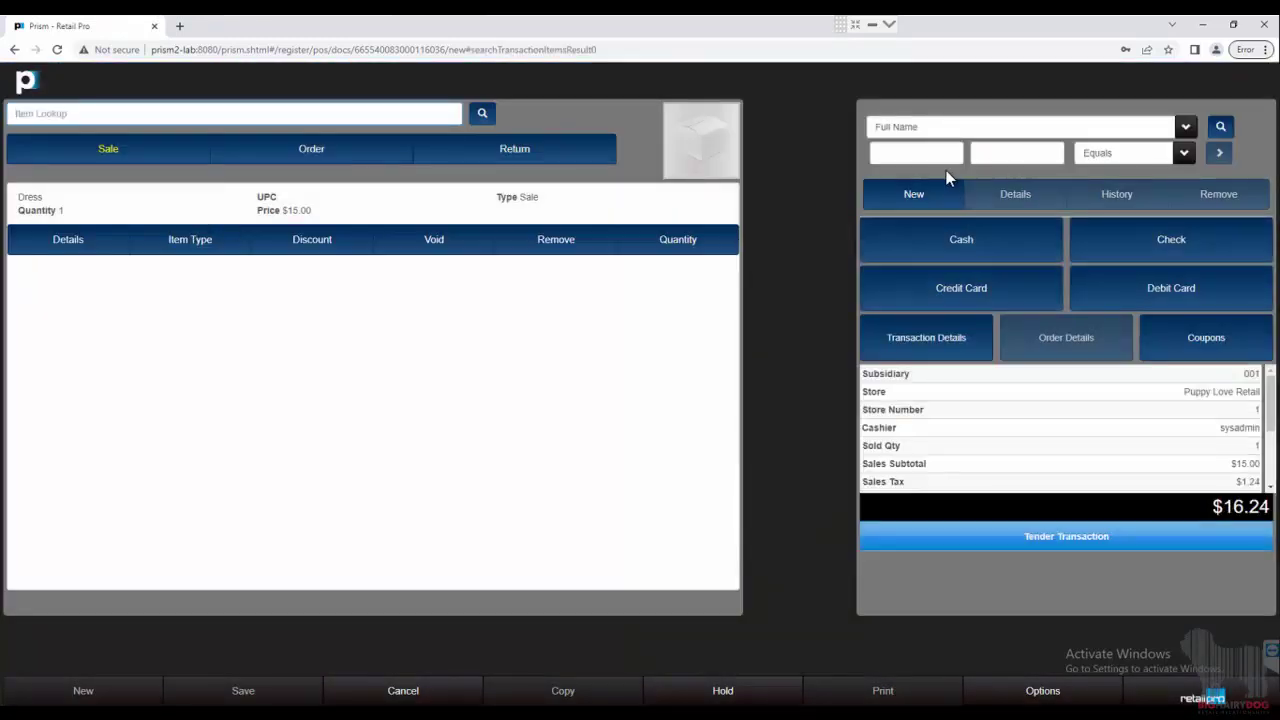
left_click(928, 150)
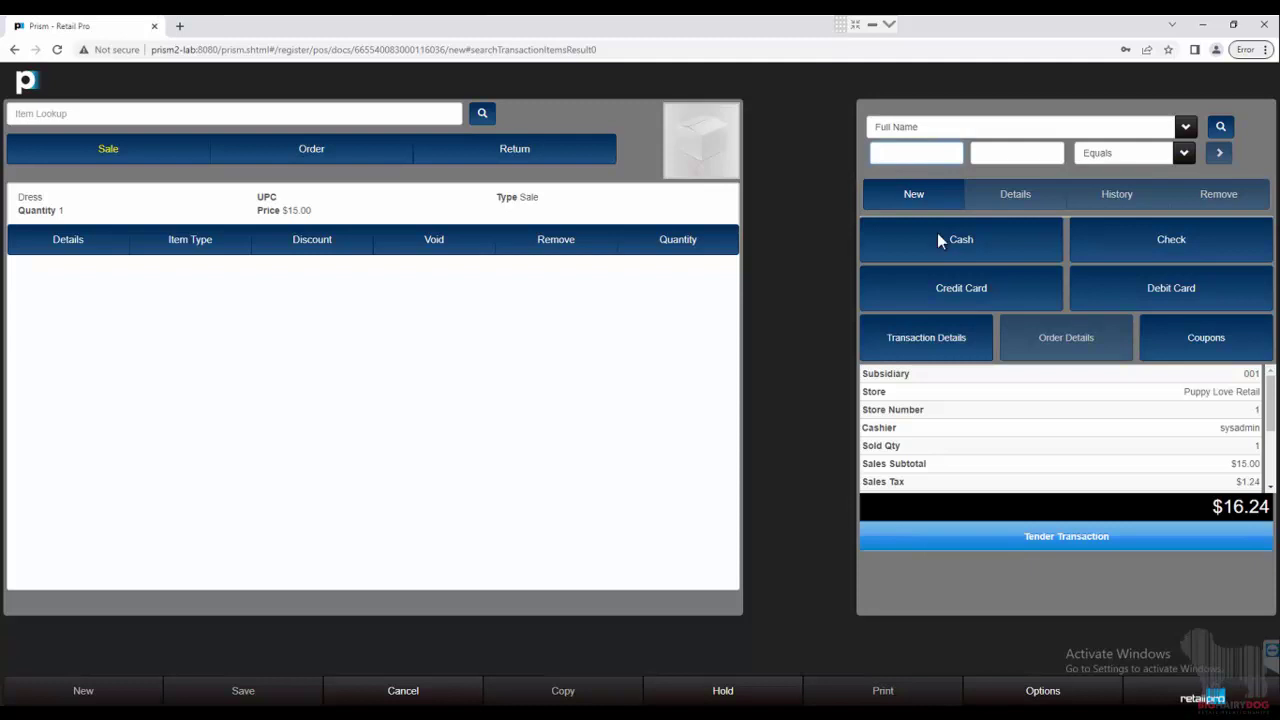
Step: Open the quick new-customer form and look over its fields
left_click(901, 196)
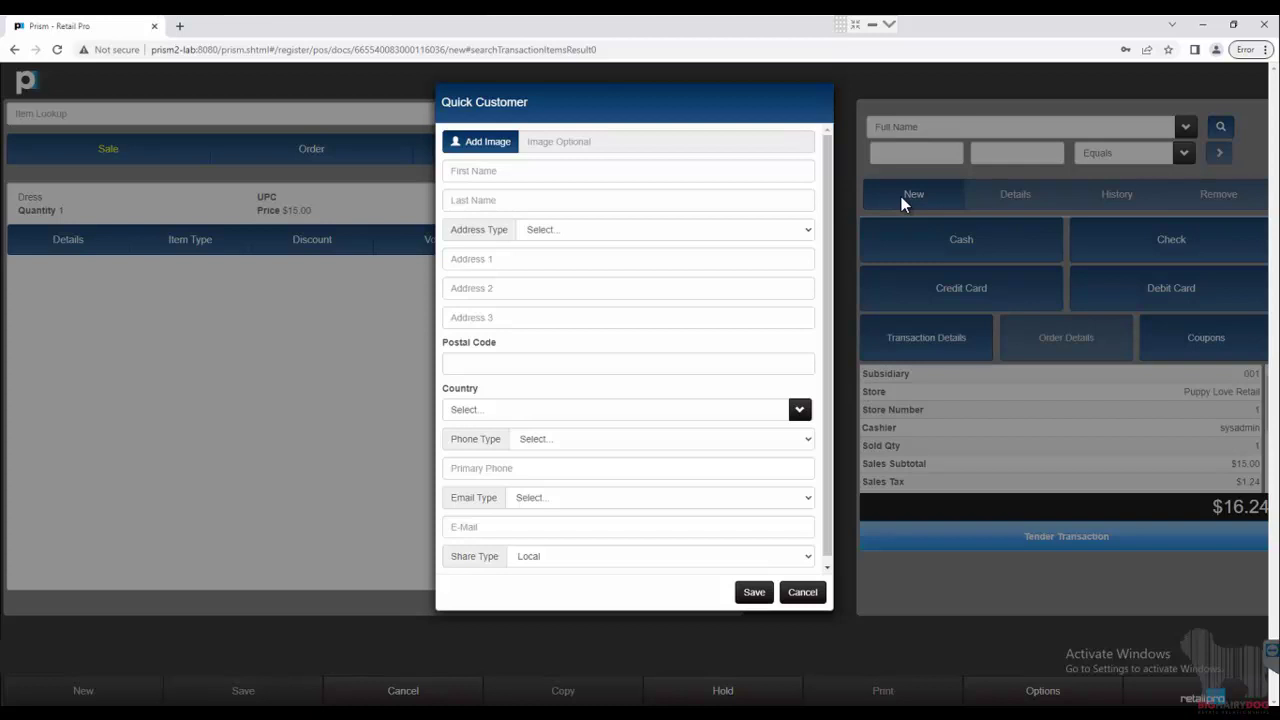
scroll(560, 253, "down", 1)
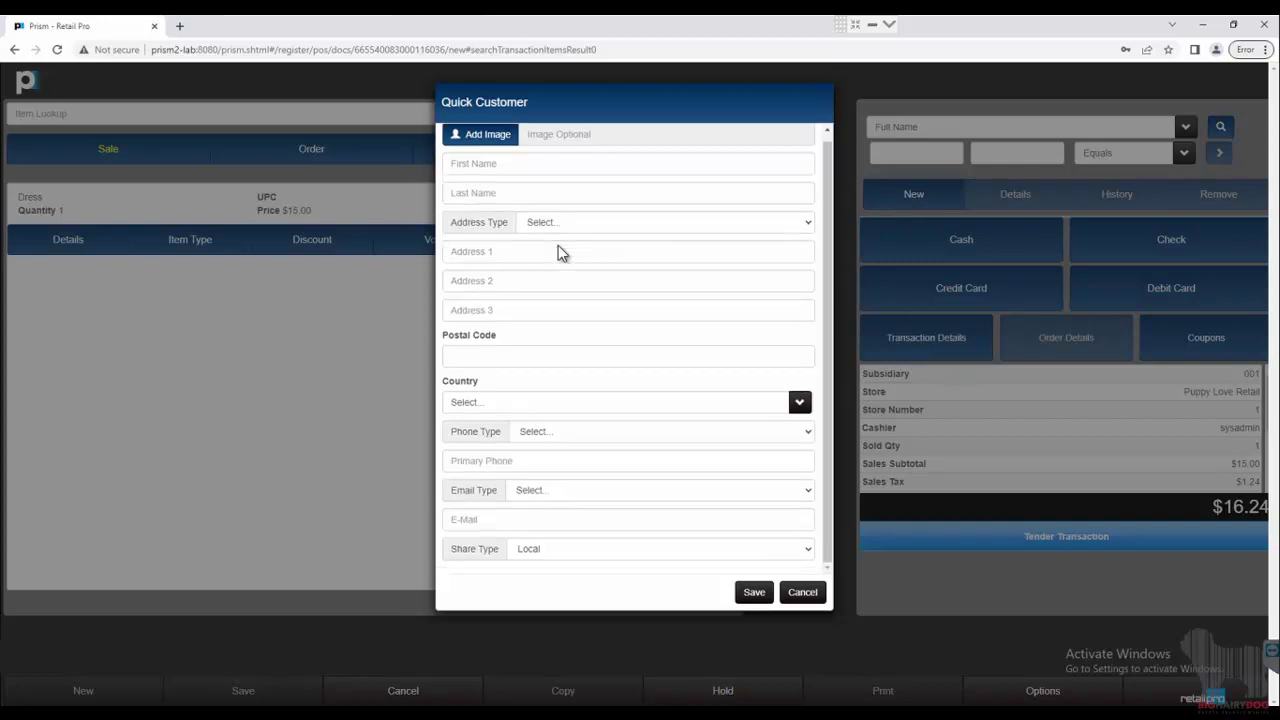
scroll(489, 191, "up", 1)
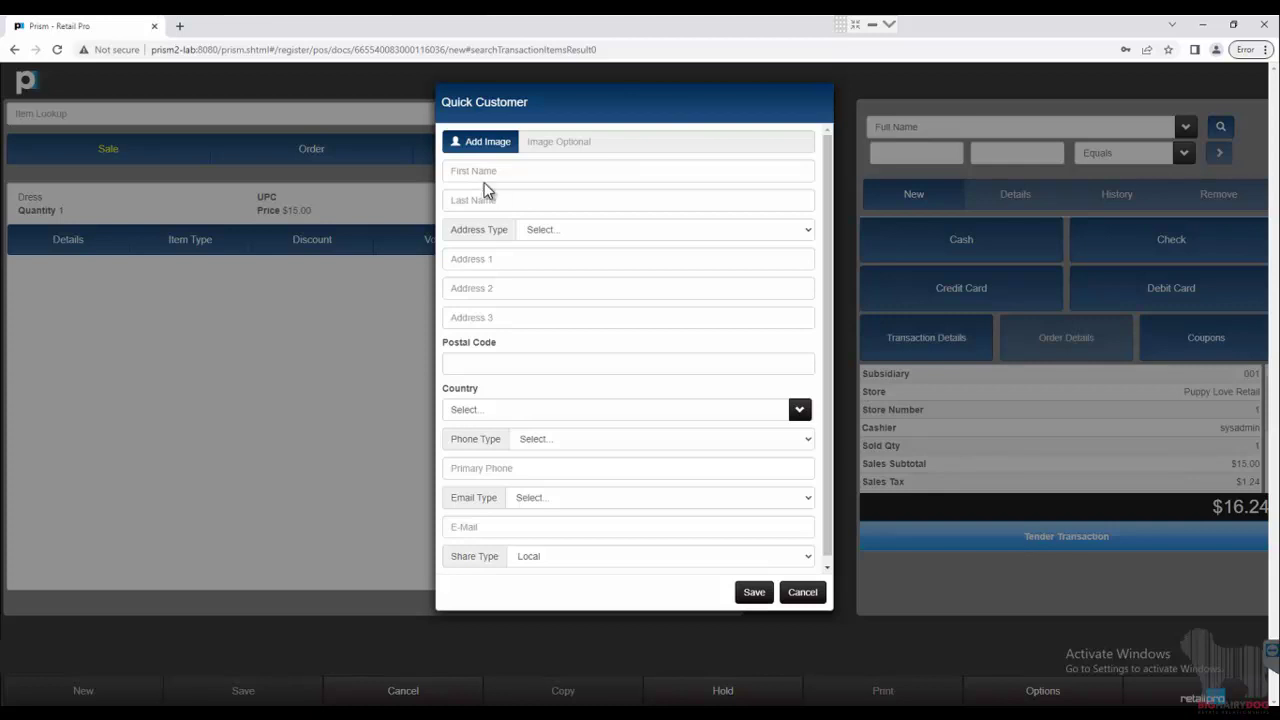
Step: Enter the customer's first name, last name and street address in Address 1
left_click(481, 183)
type("Molly")
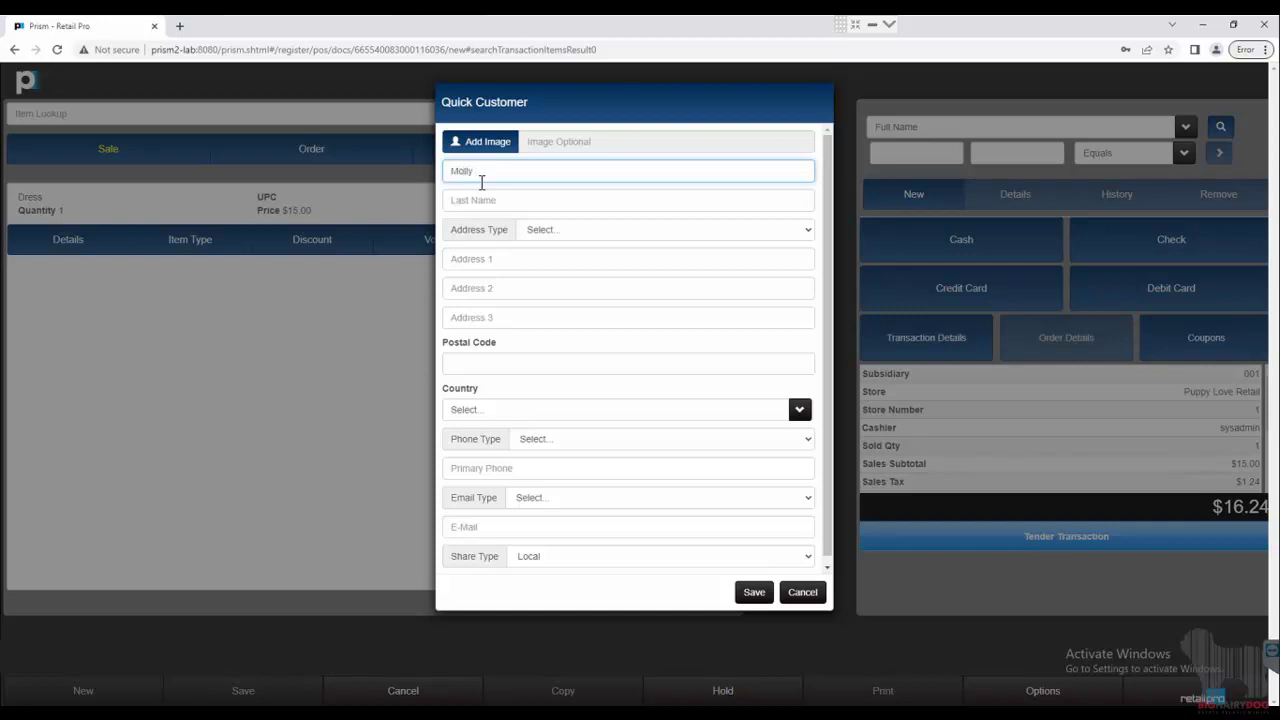
key("Tab")
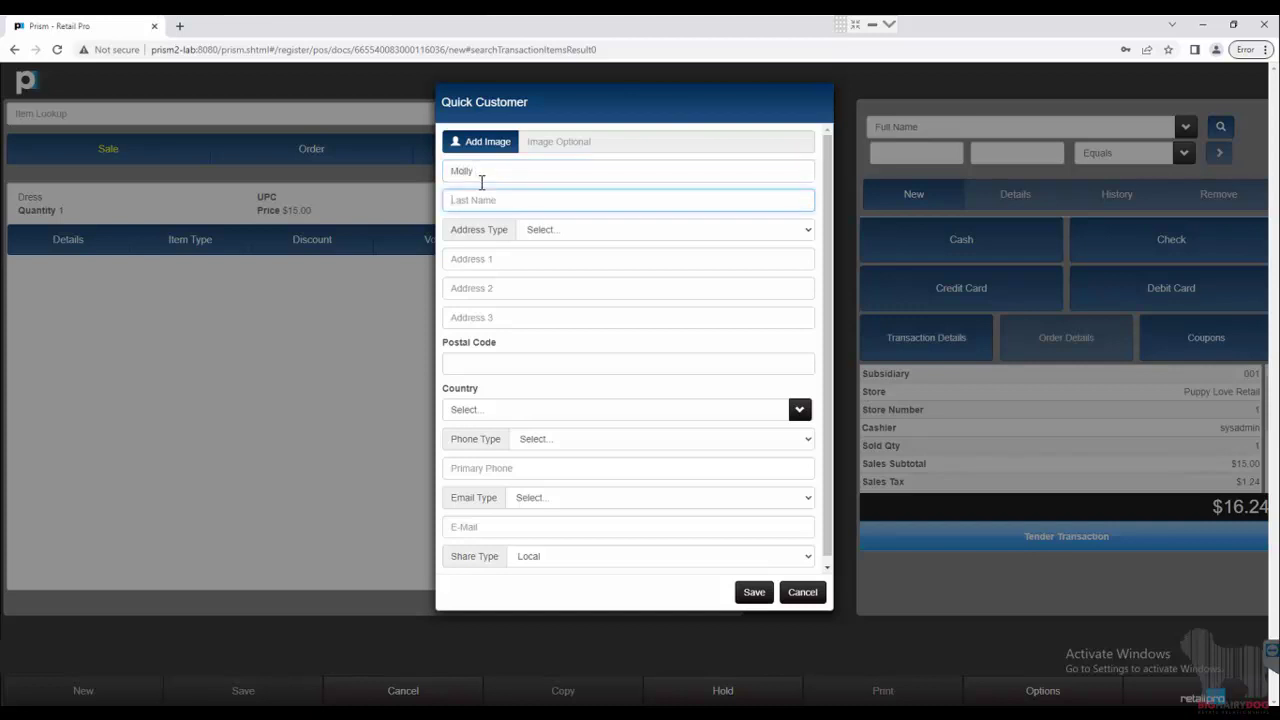
type("Marie")
left_click(500, 257)
type("123 ")
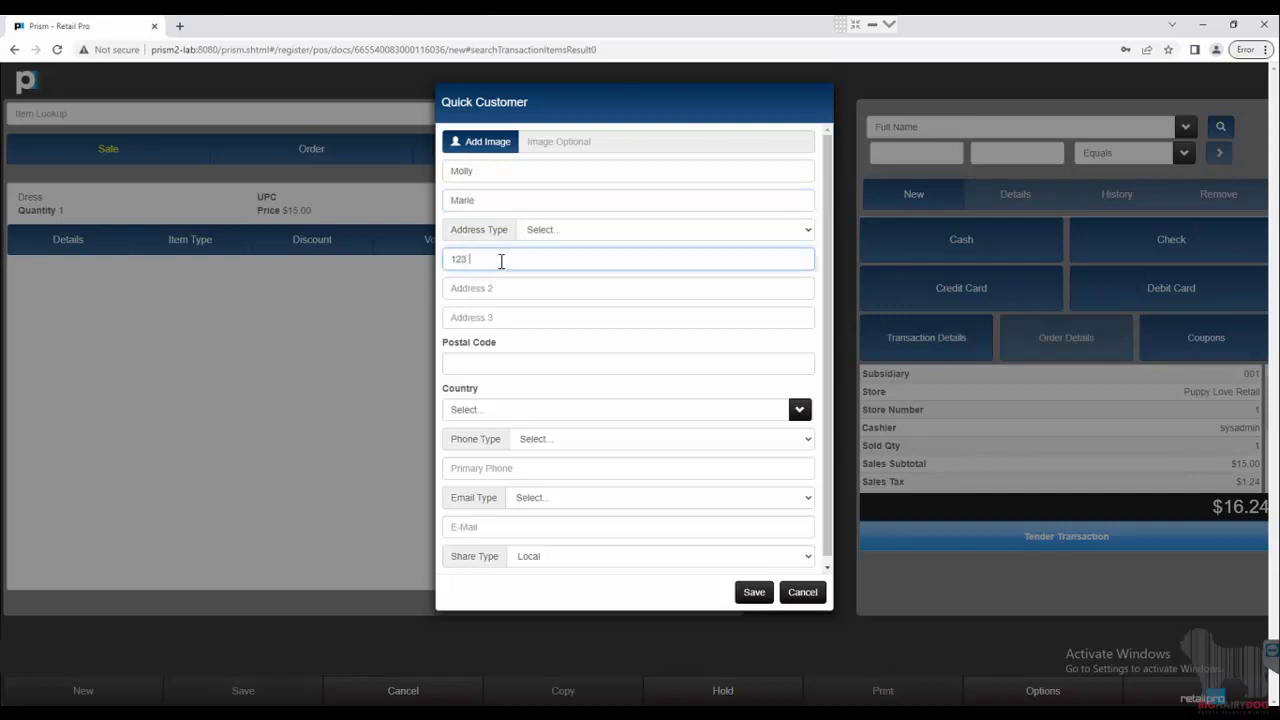
type("4th ST")
Step: Save the quick customer to the sale, open their full details, and make the record editable
left_click(754, 594)
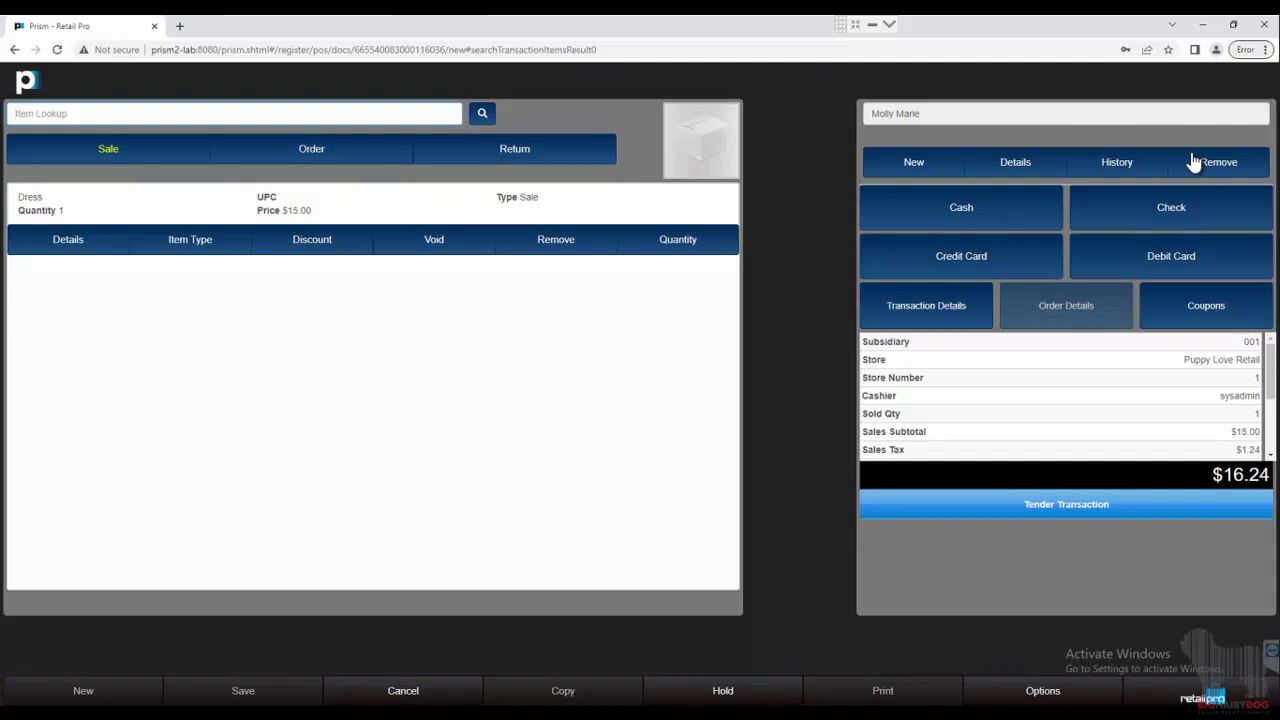
left_click(1038, 163)
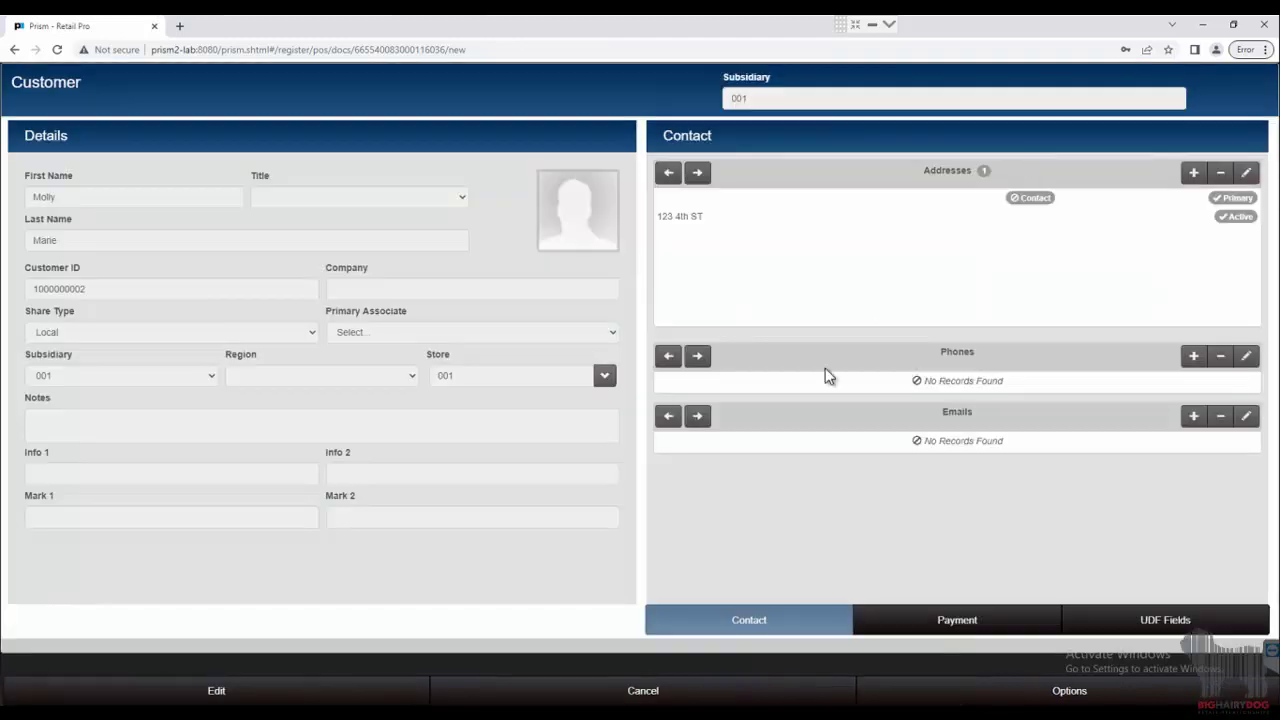
left_click(267, 694)
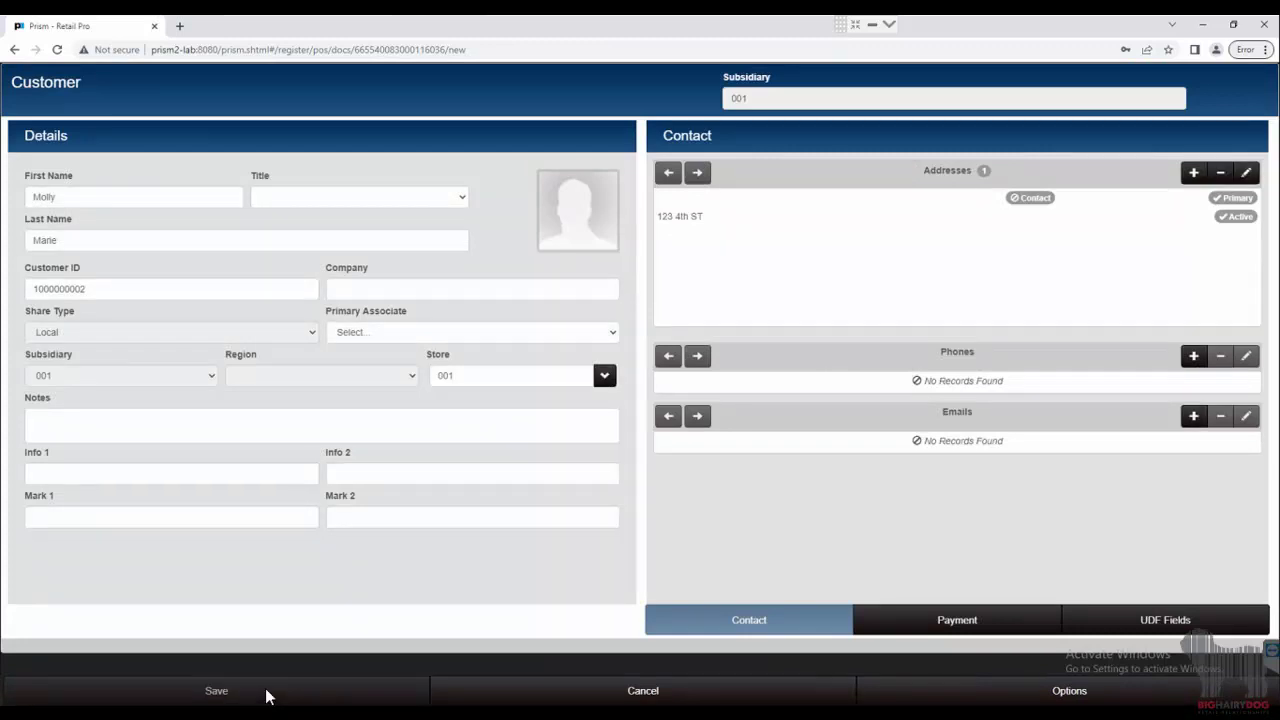
left_click(120, 477)
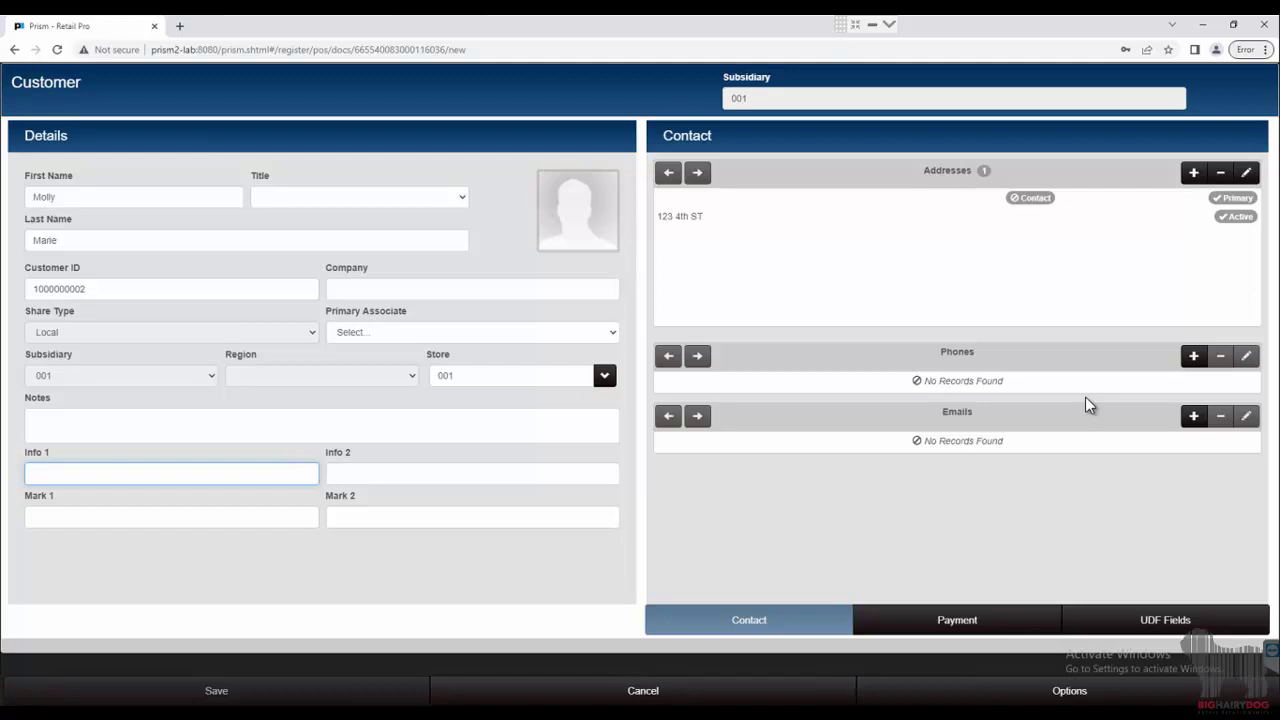
Step: Add the customer's mobile number as a Mobile-type phone entry
left_click(1192, 360)
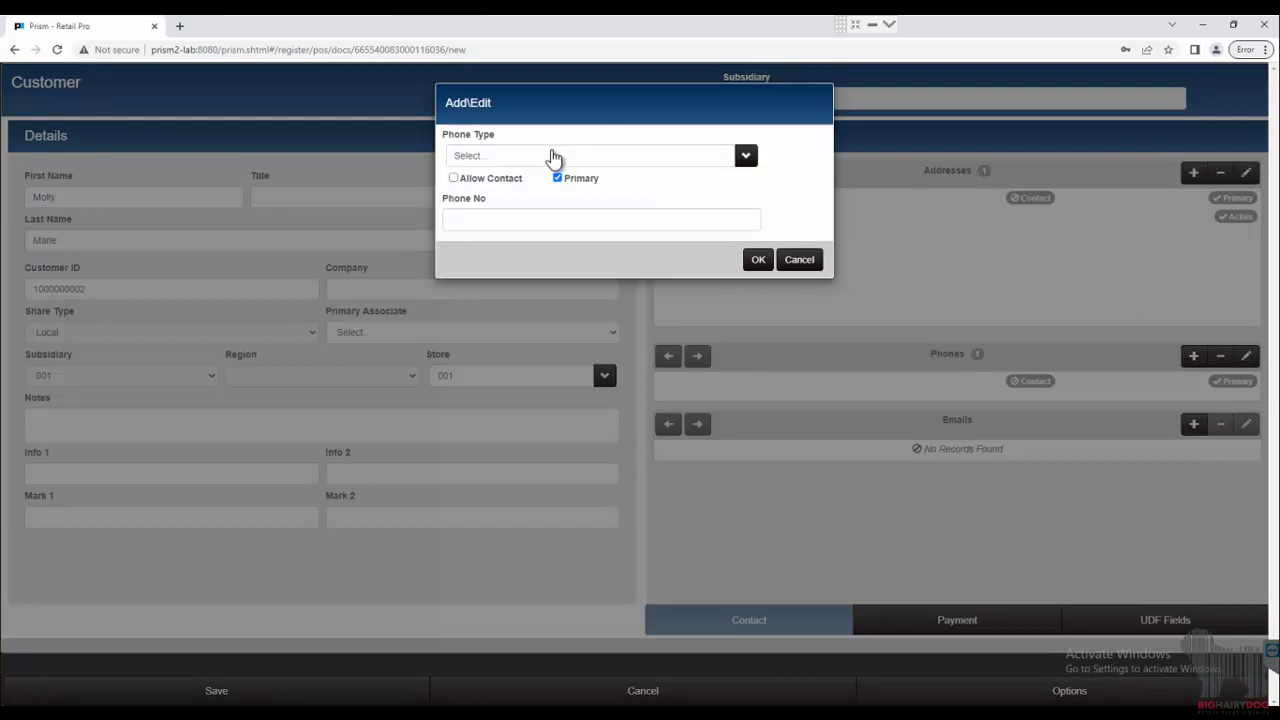
left_click(553, 157)
left_click(566, 260)
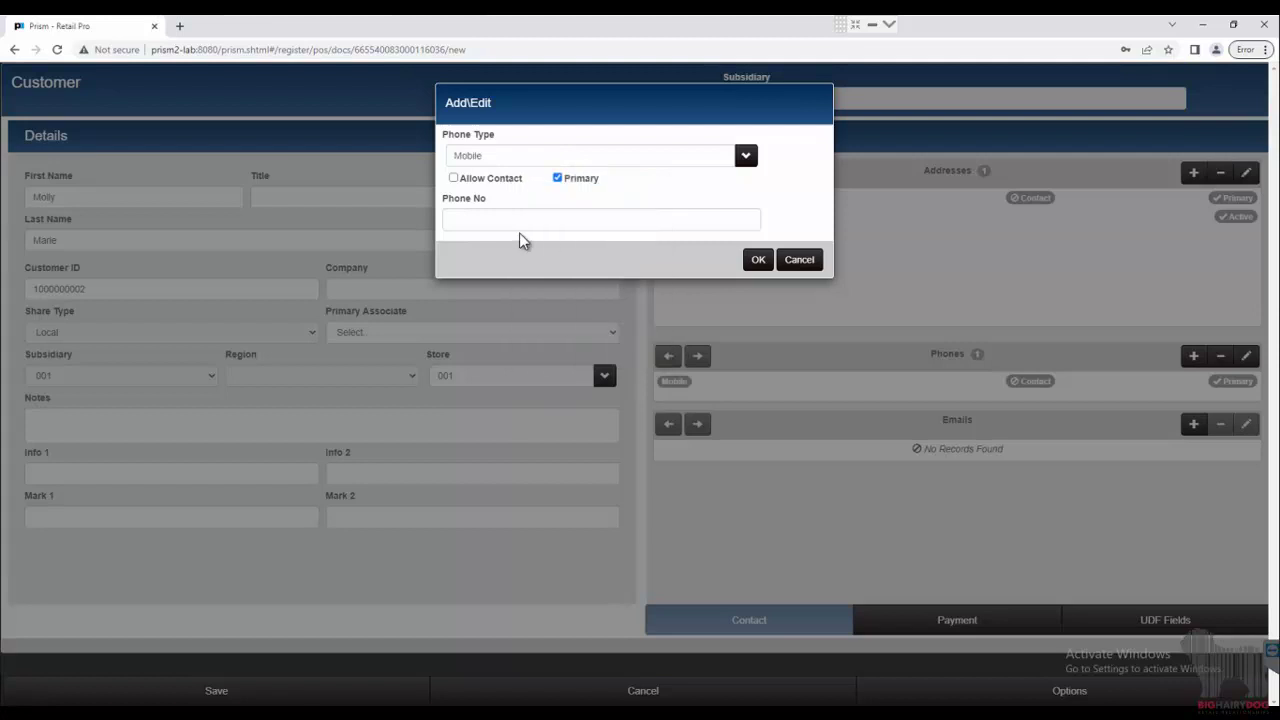
left_click(493, 221)
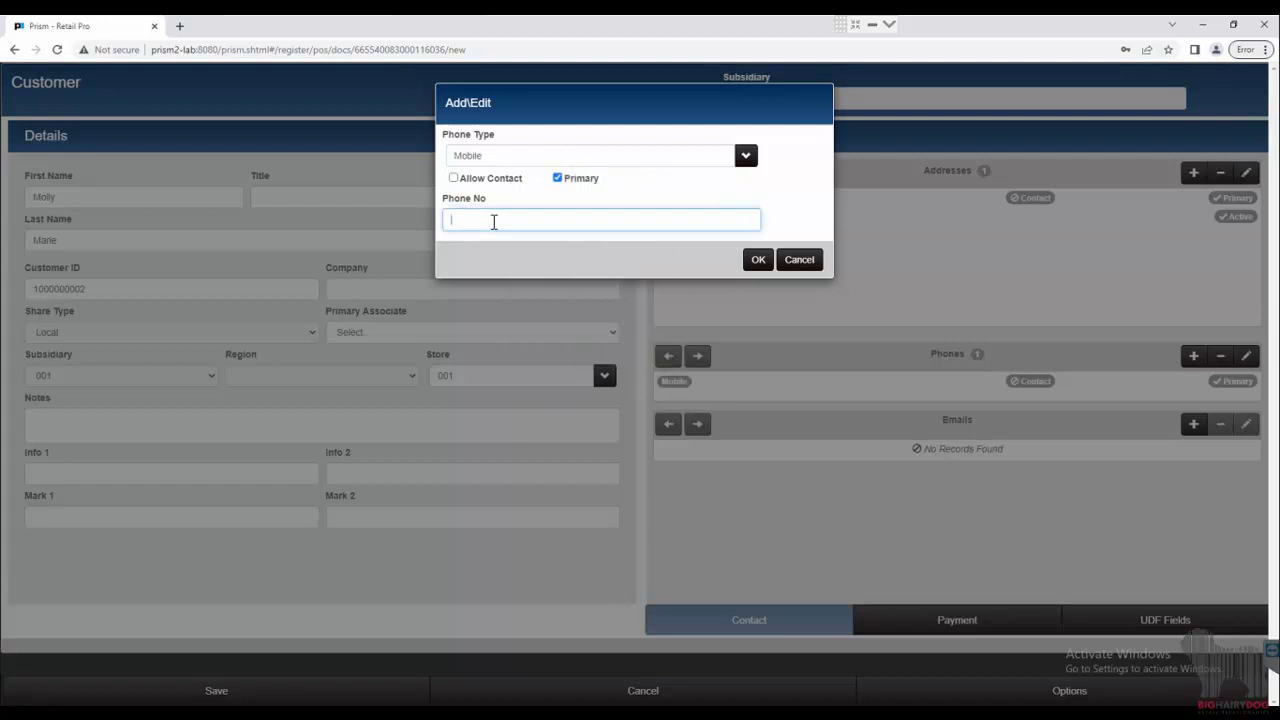
type("100 1")
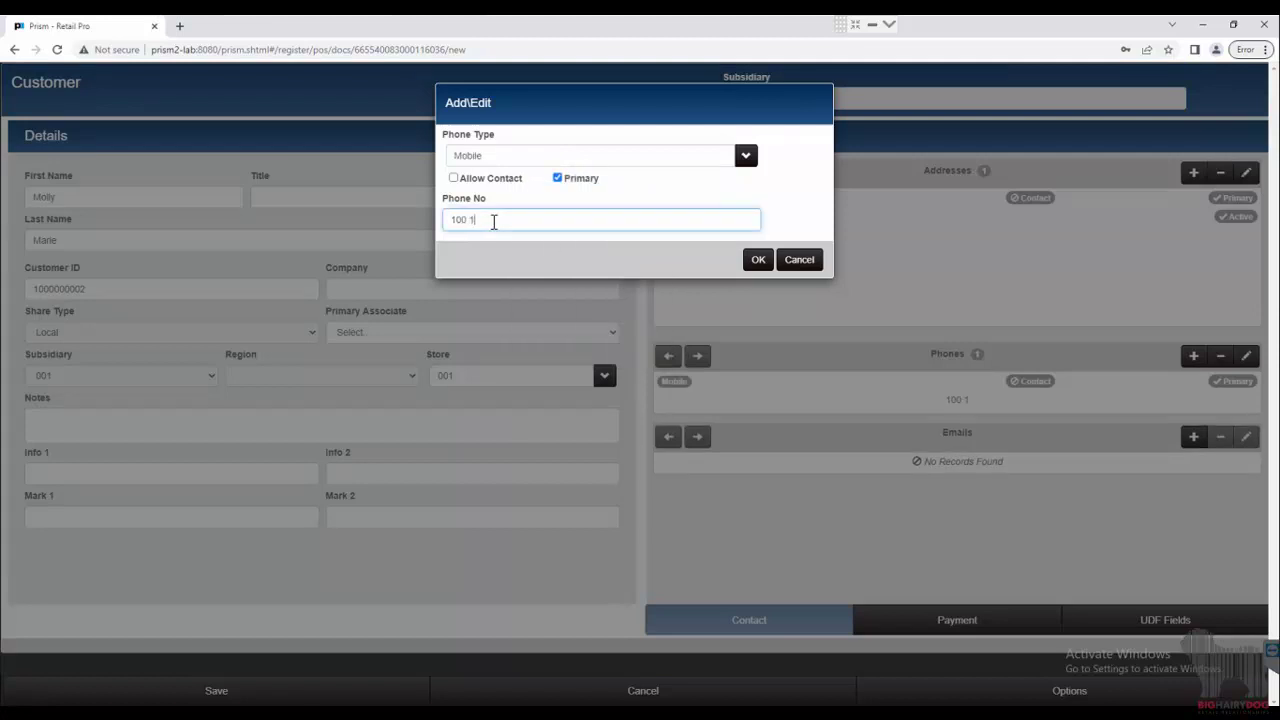
type("23 1234")
left_click(758, 259)
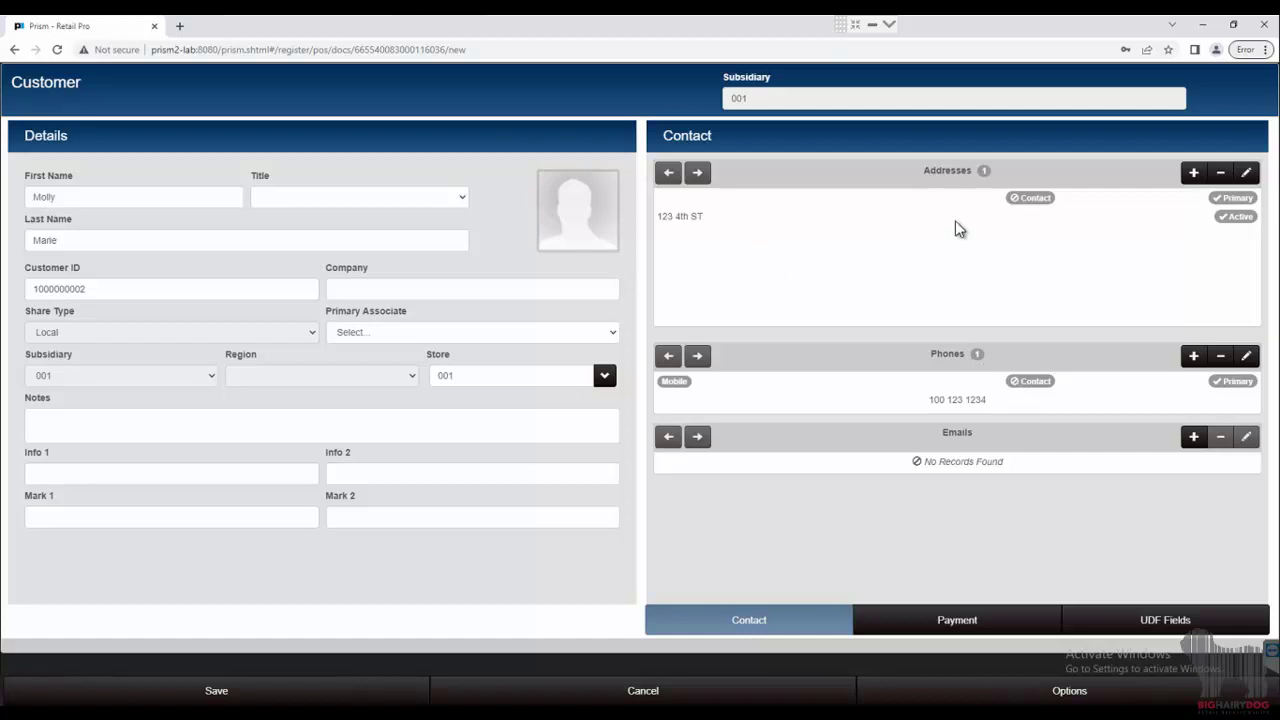
Step: Add a second phone number, then page between both phone entries
left_click(1193, 357)
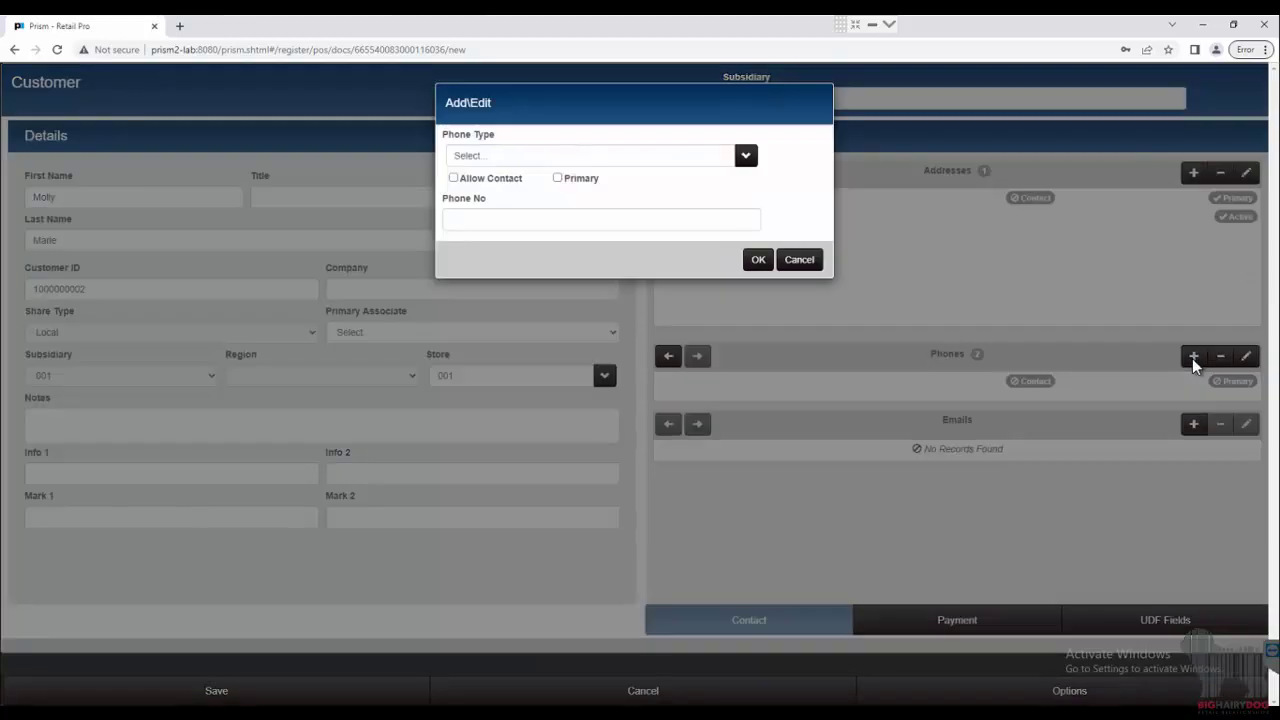
left_click(499, 221)
type("4433")
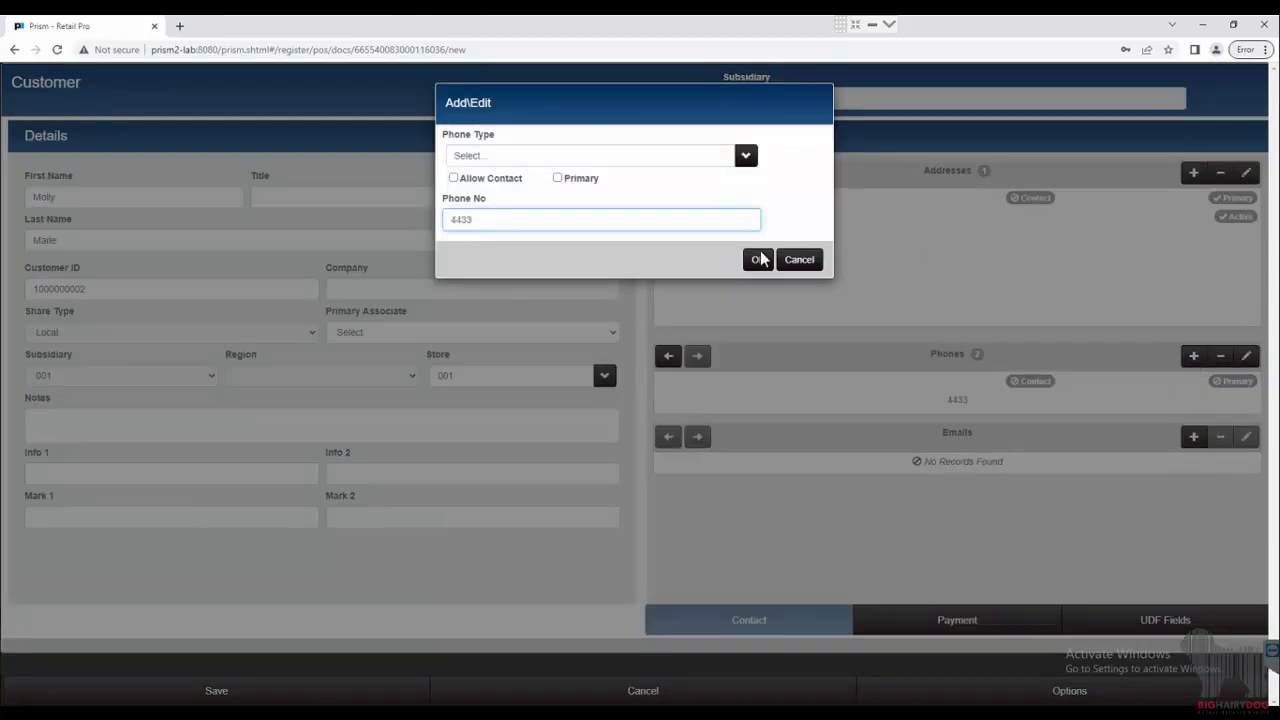
left_click(758, 260)
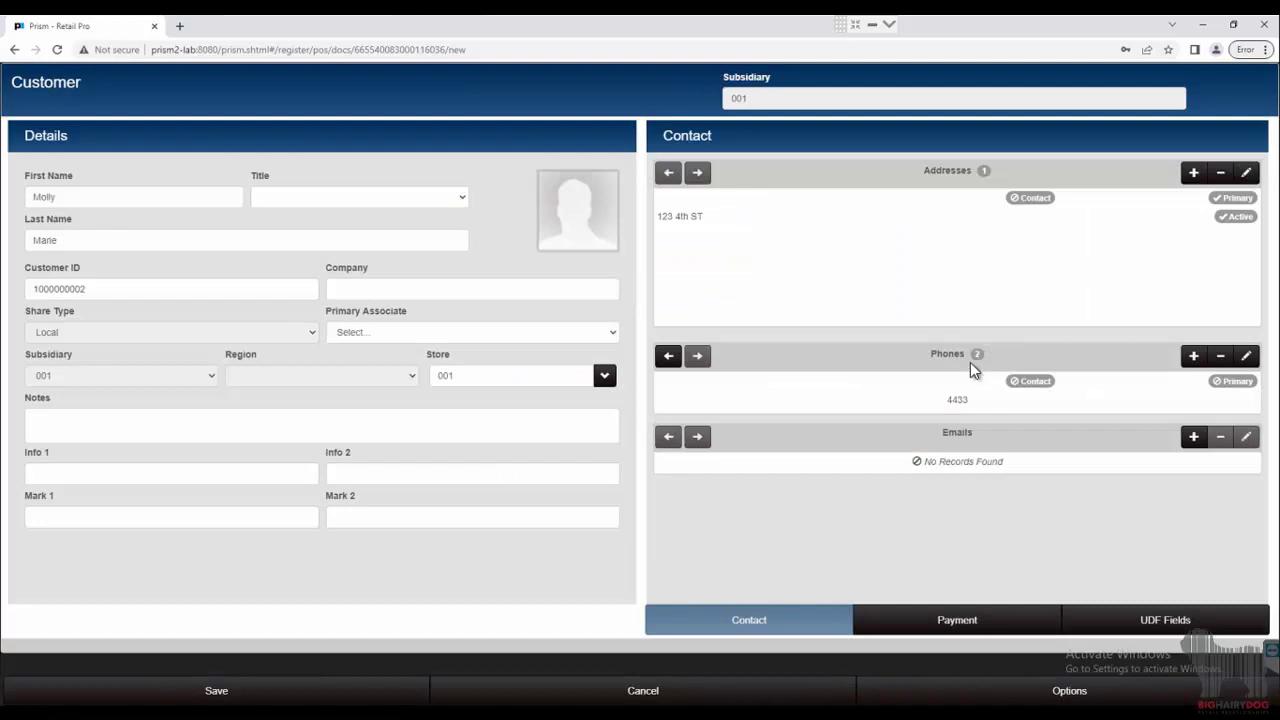
left_click(664, 358)
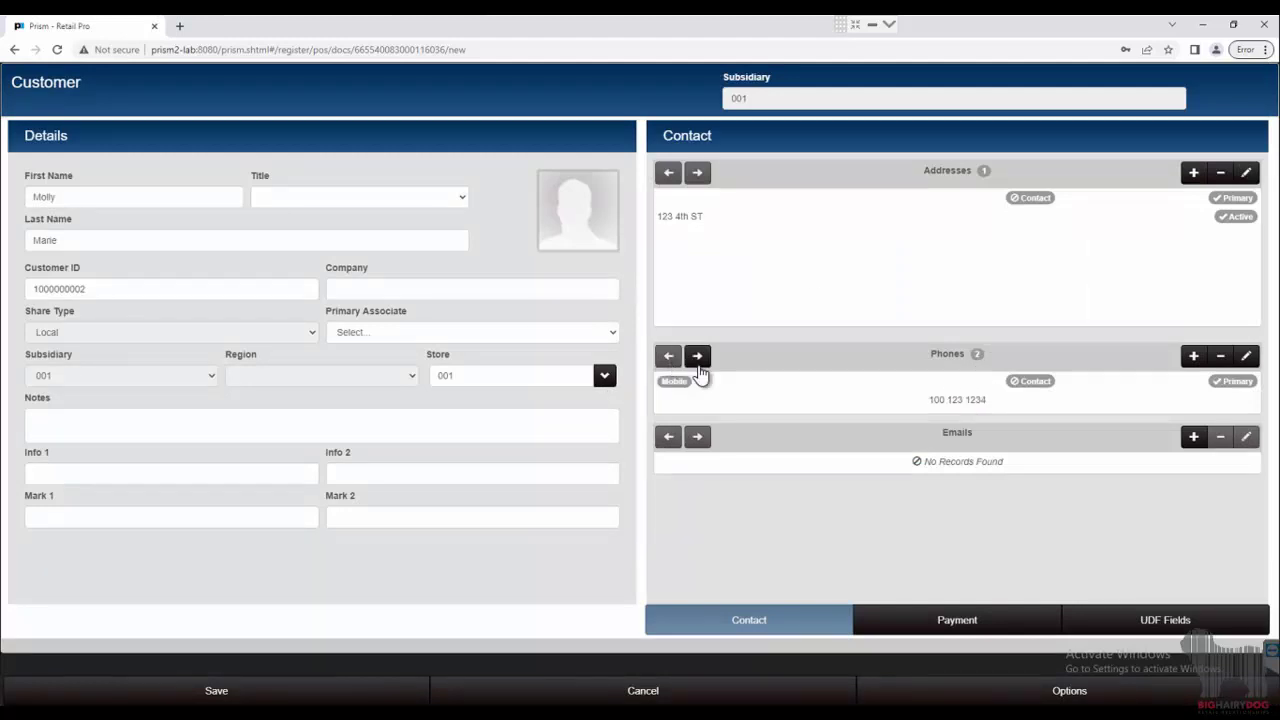
left_click(697, 358)
left_click(670, 358)
Step: Save the customer onto the sale, then search their purchase history and review the Search By options
left_click(229, 697)
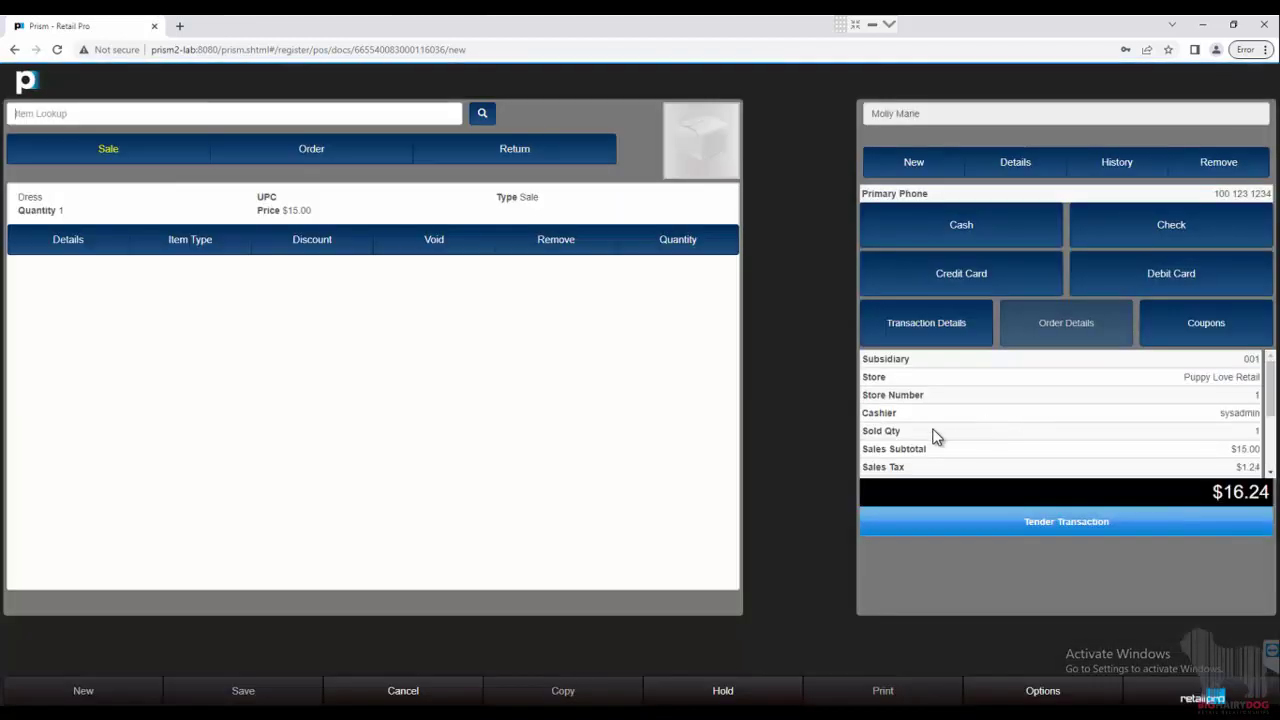
left_click(1114, 168)
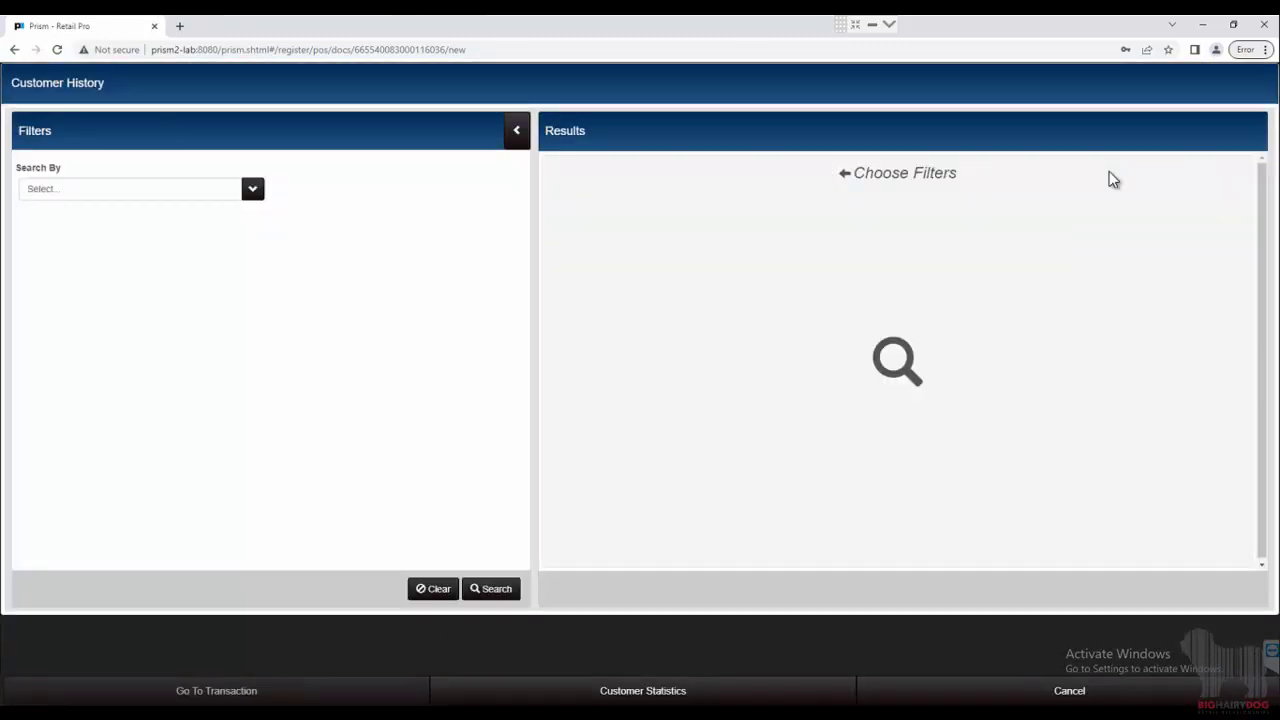
left_click(488, 590)
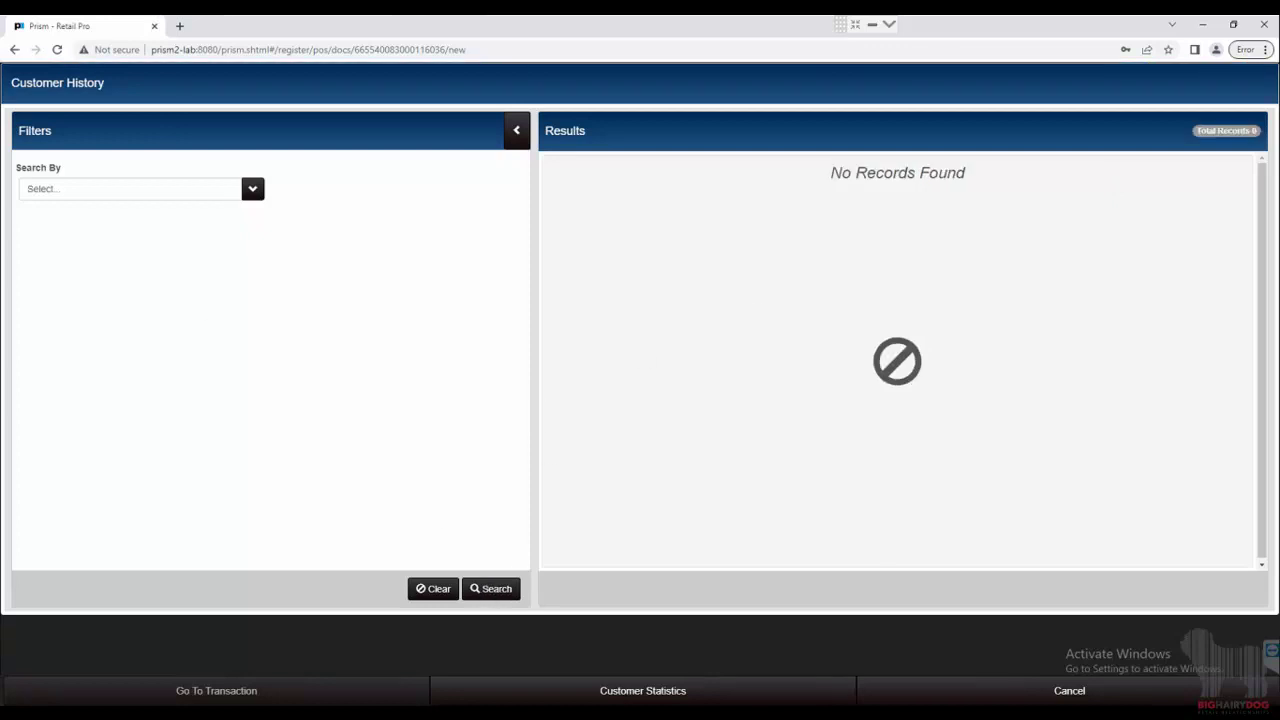
left_click(252, 190)
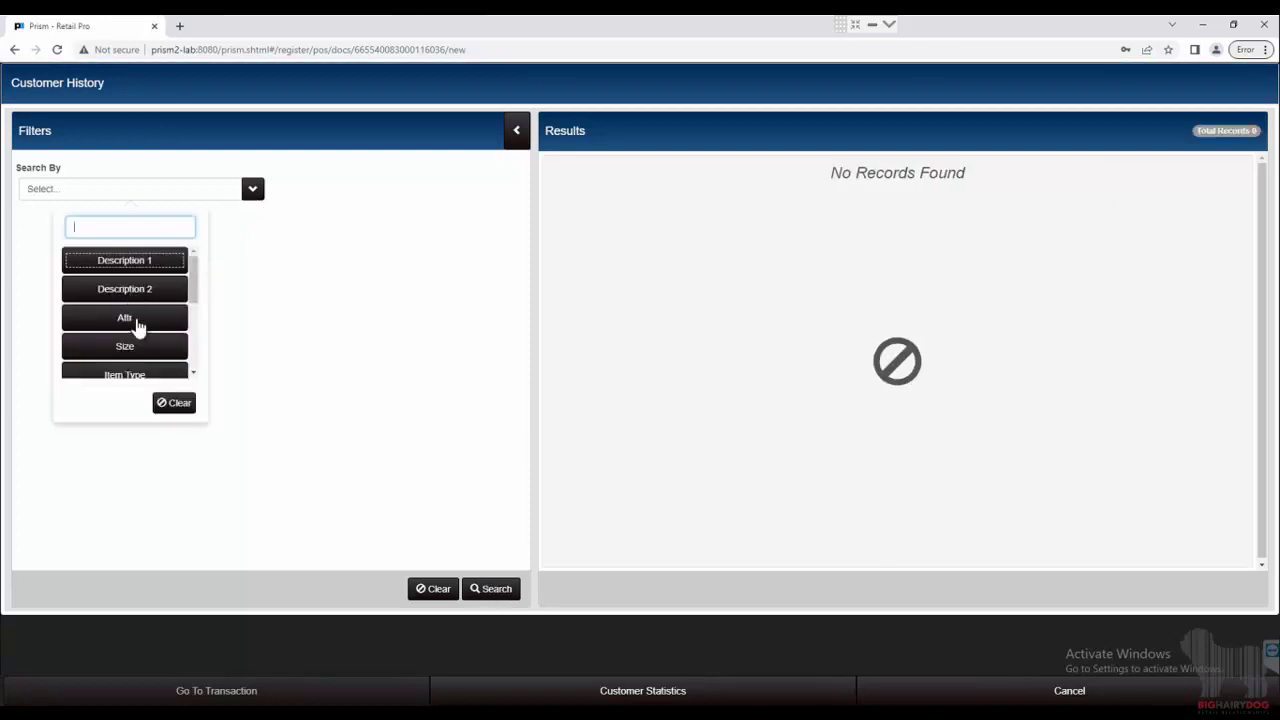
scroll(136, 328, "down", 5)
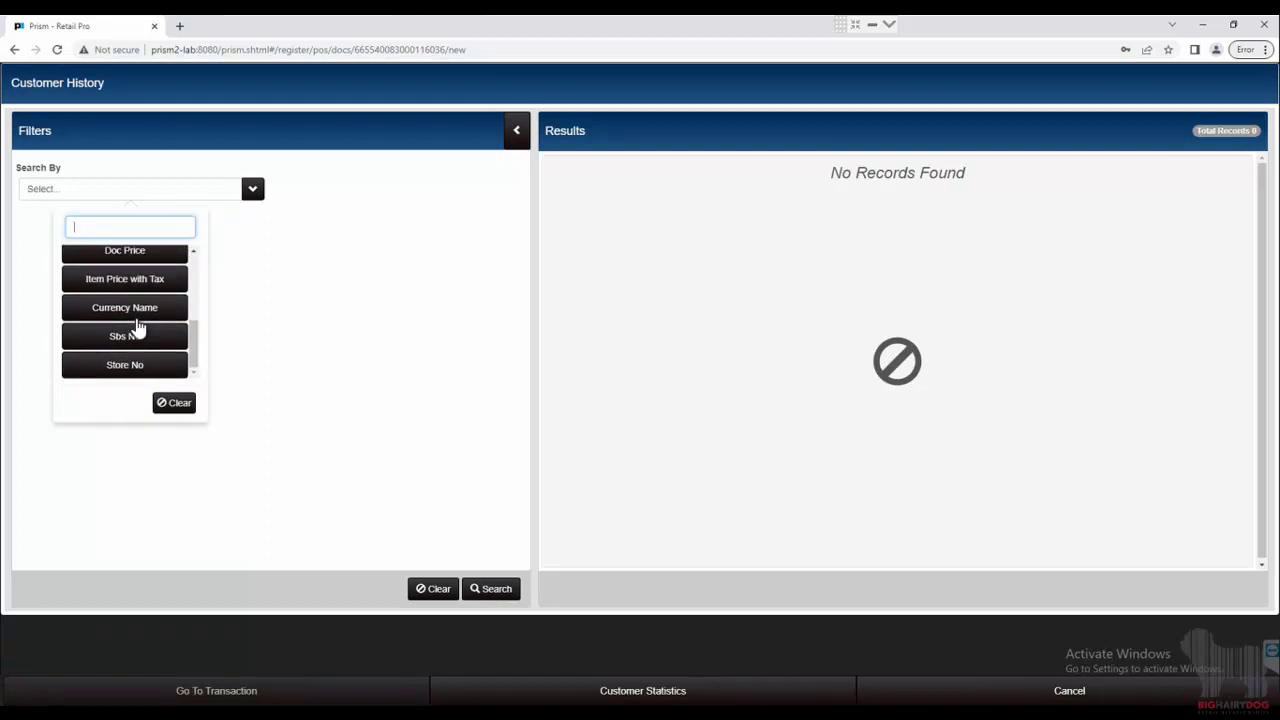
scroll(138, 328, "up", 5)
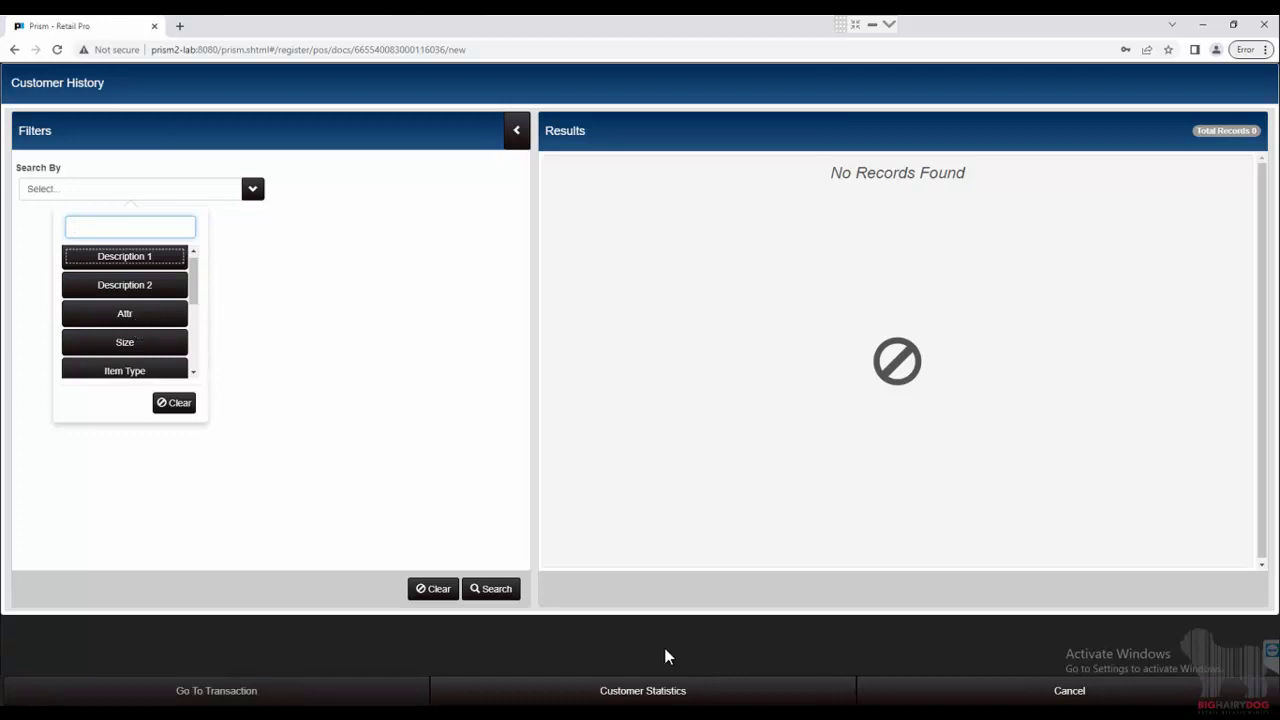
Step: Cancel Customer History to return to the $16.24 dress sale
left_click(989, 694)
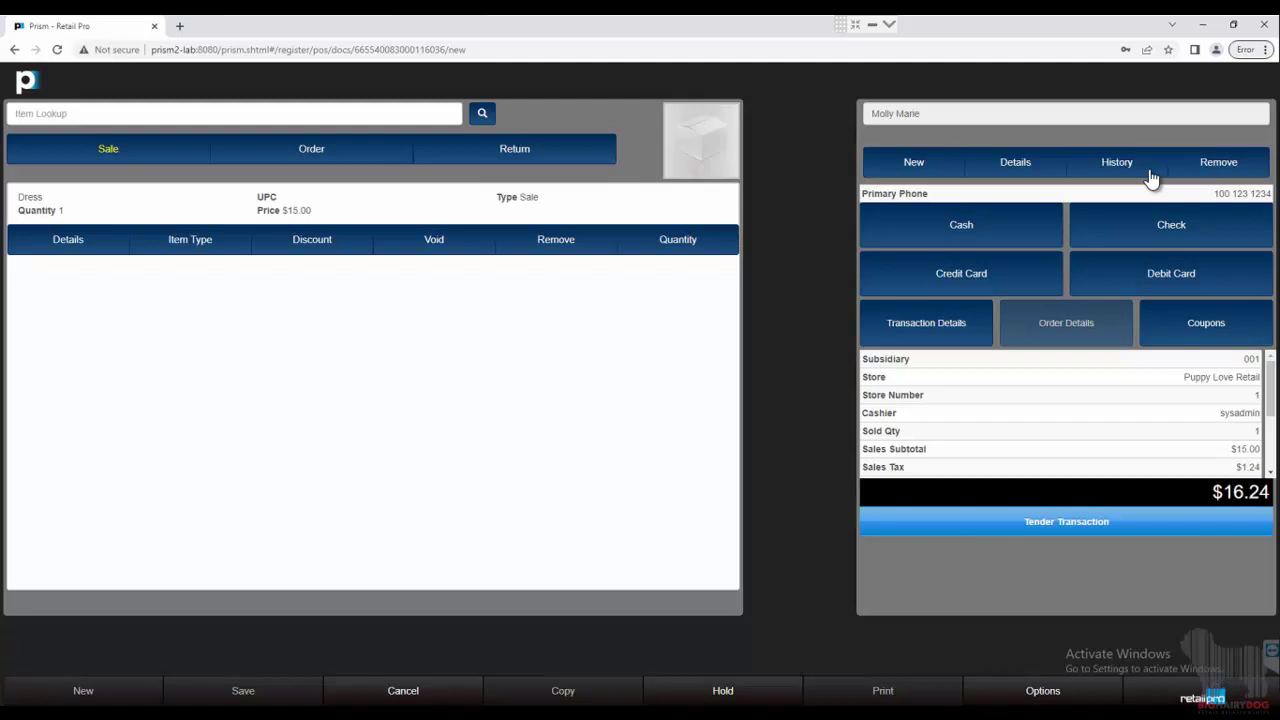
Step: Go to the Point of Sale home page from the Prism menu
left_click(1165, 697)
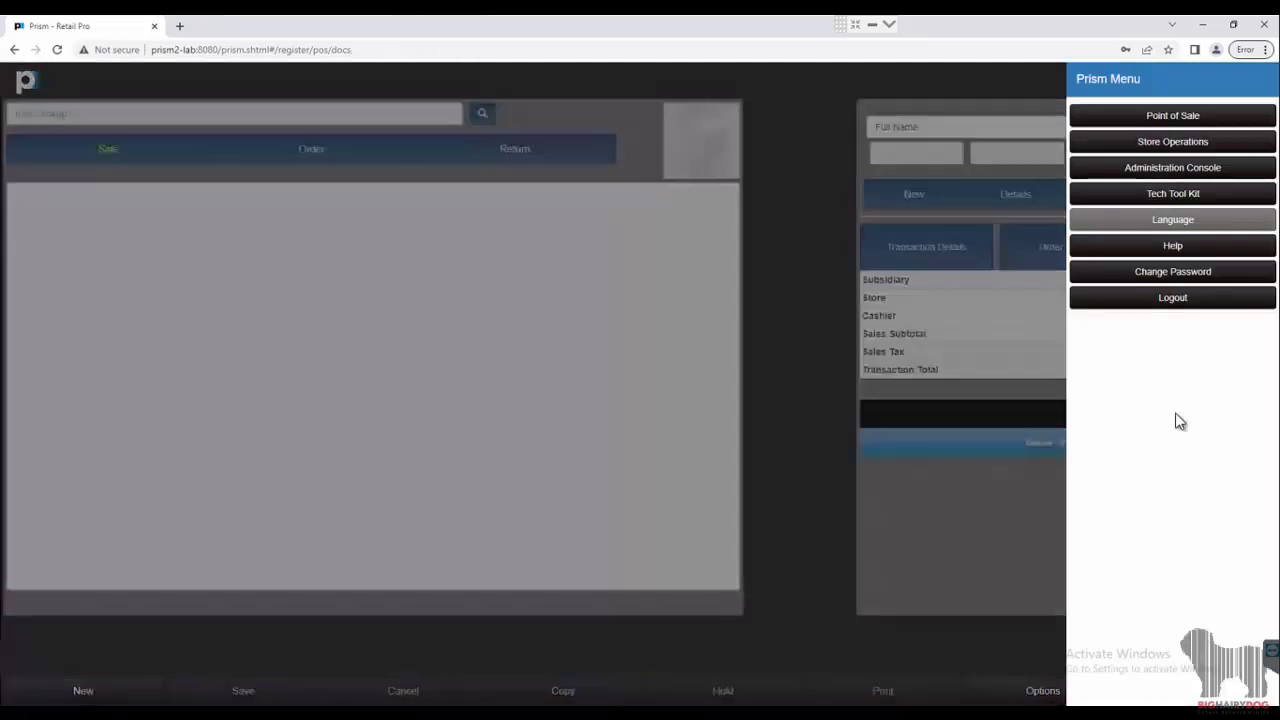
left_click(1156, 115)
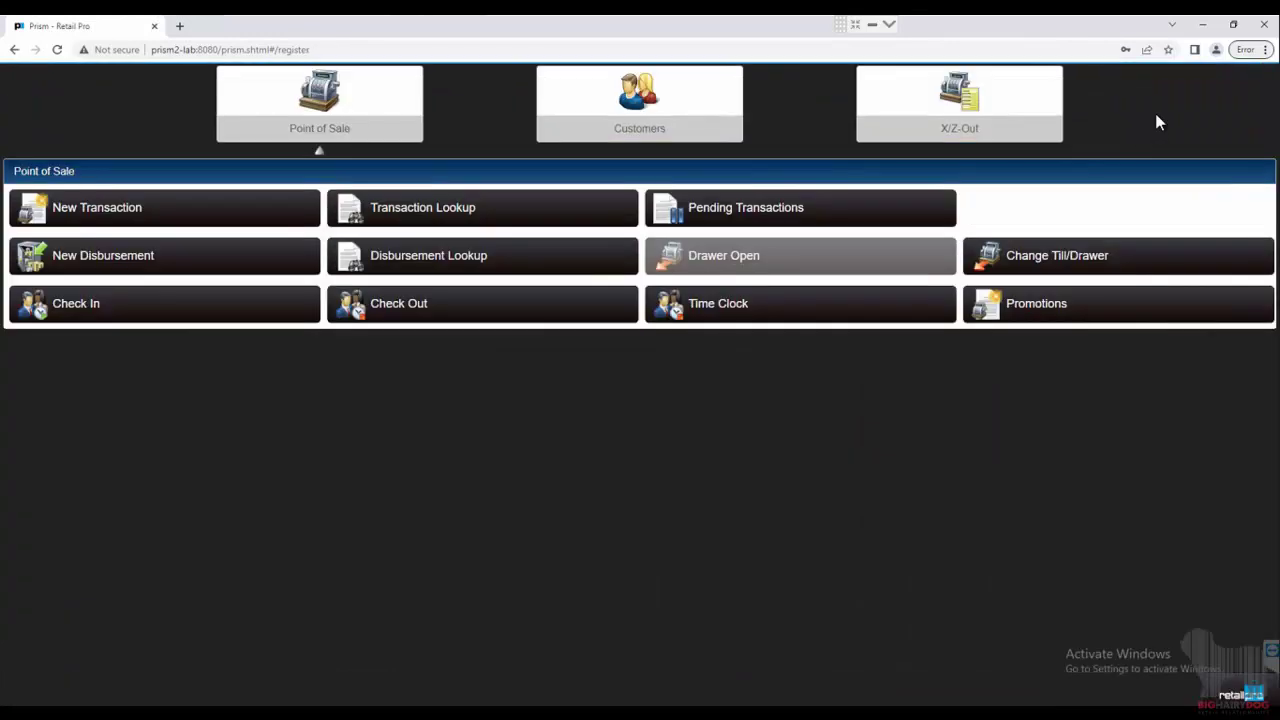